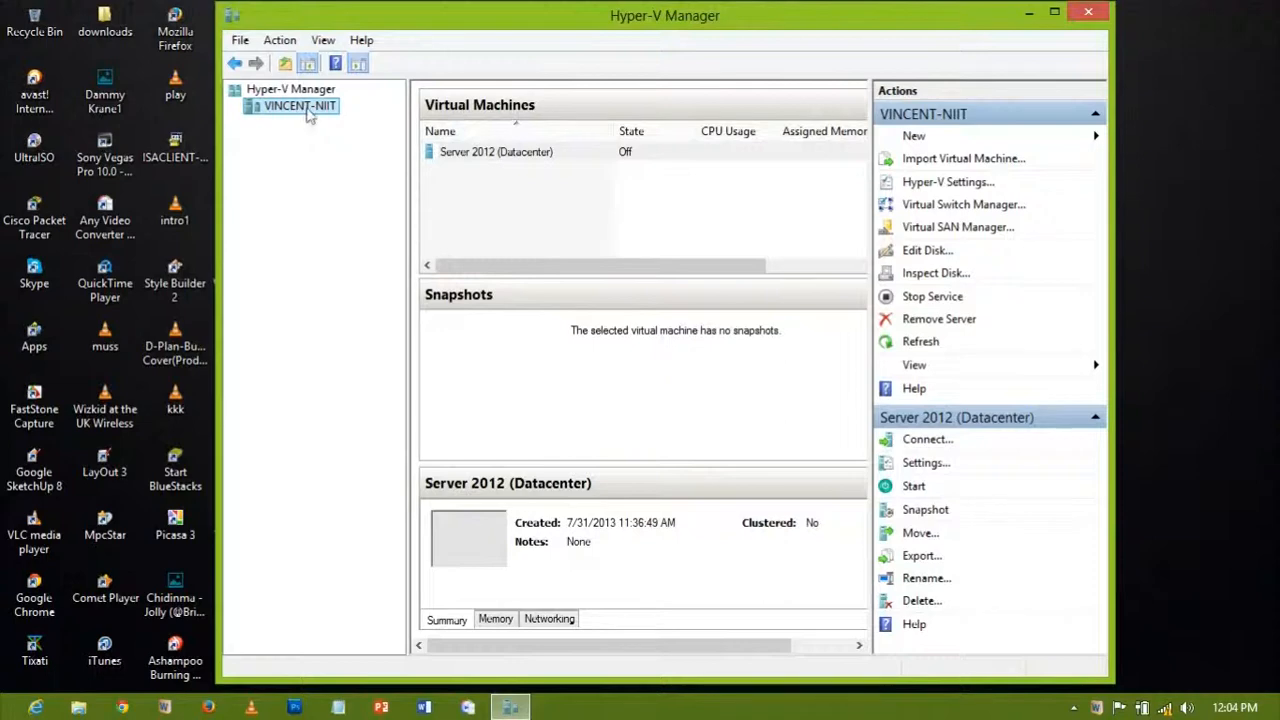
Step: Start a new virtual machine and name it Server 2008 R2
mouse_move(400, 120)
left_click(526, 122)
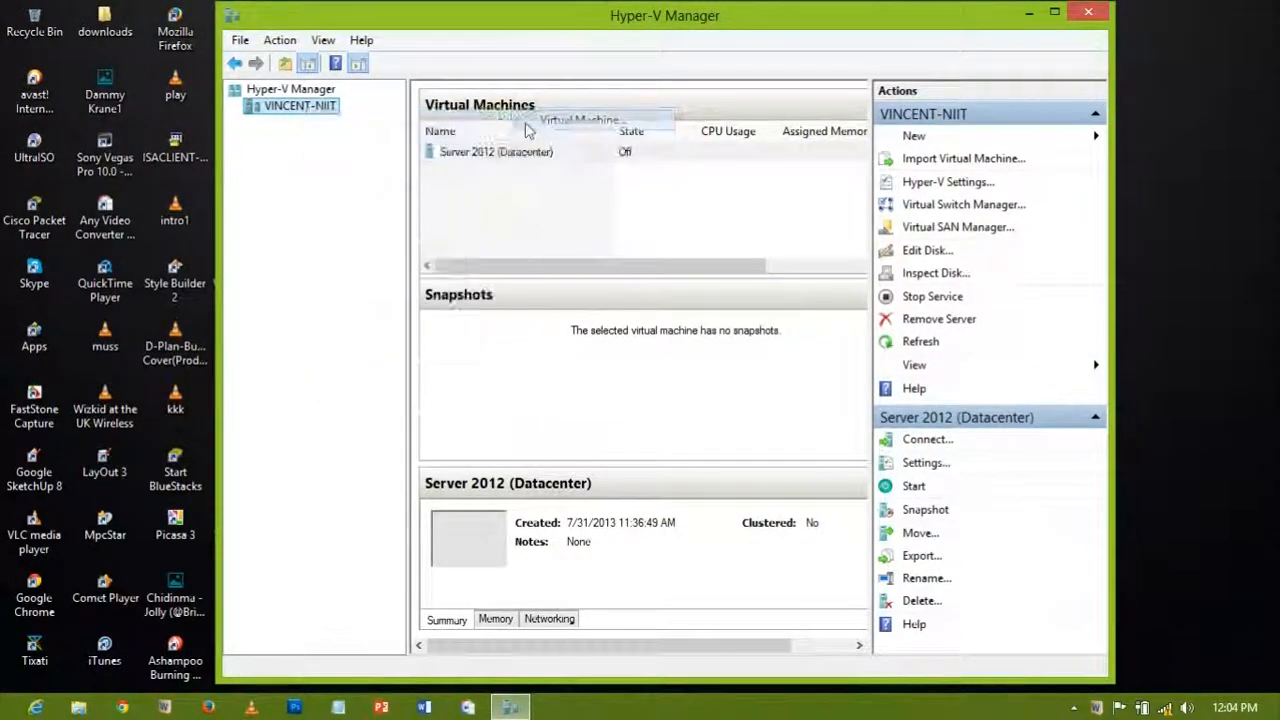
left_click(770, 570)
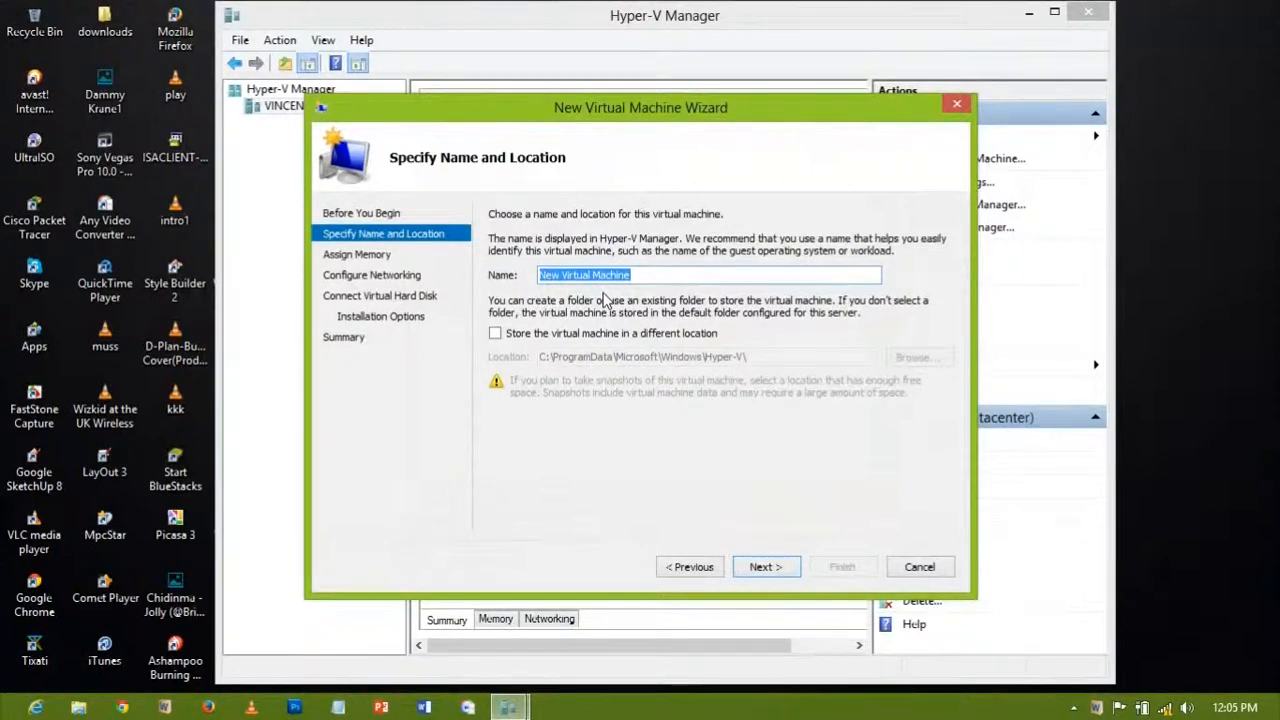
type("Server 2008 R2")
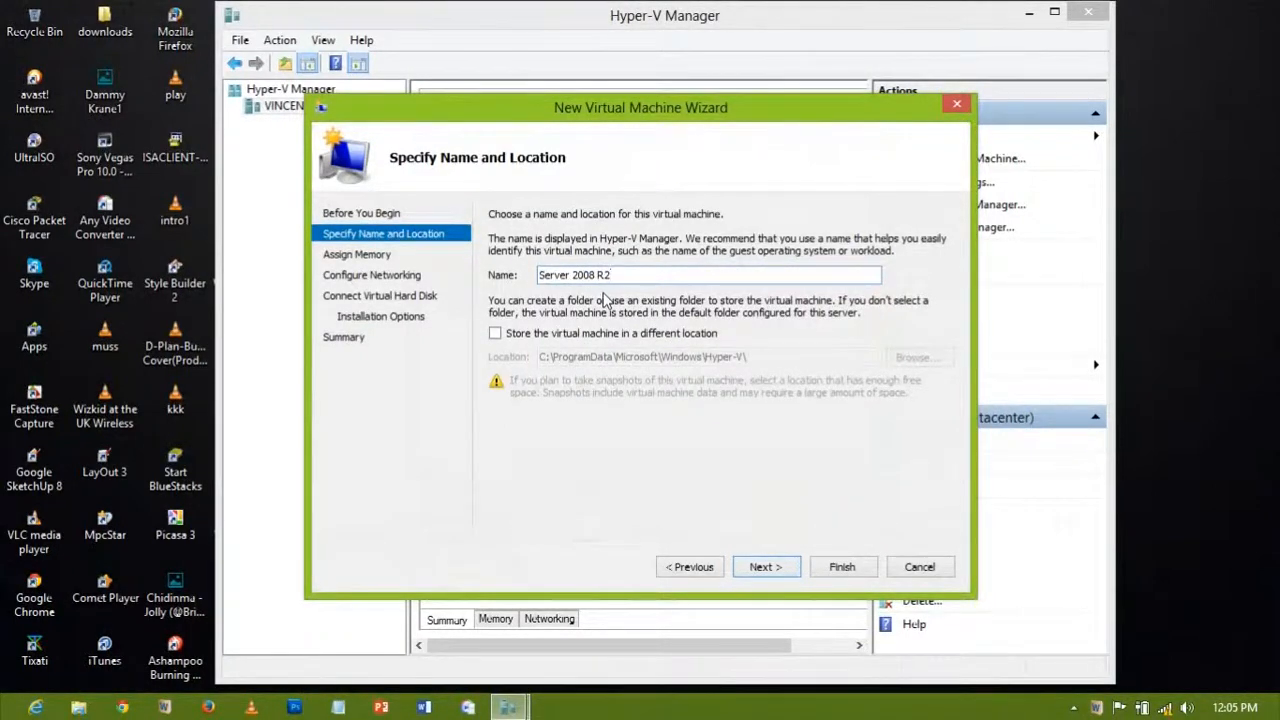
left_click(764, 567)
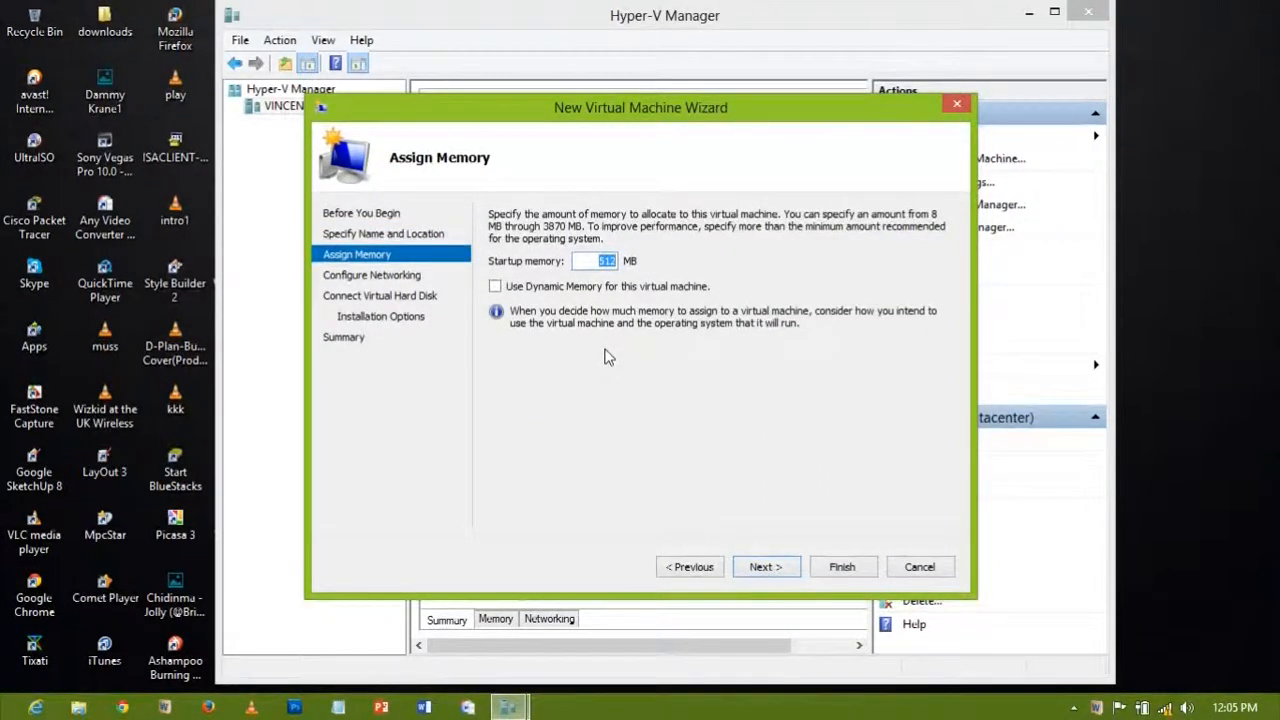
Step: Give the machine 1024 MB of memory and connect its network to Virtual Switch
type("1024")
left_click(764, 566)
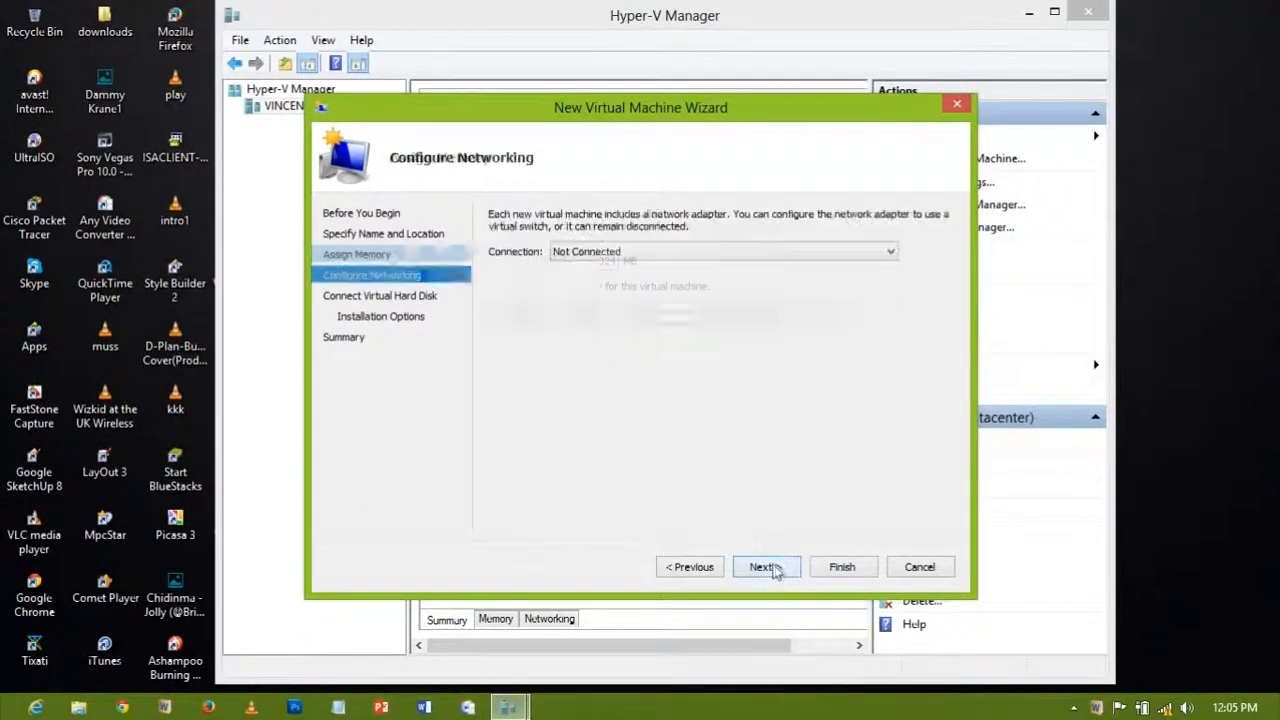
left_click(654, 251)
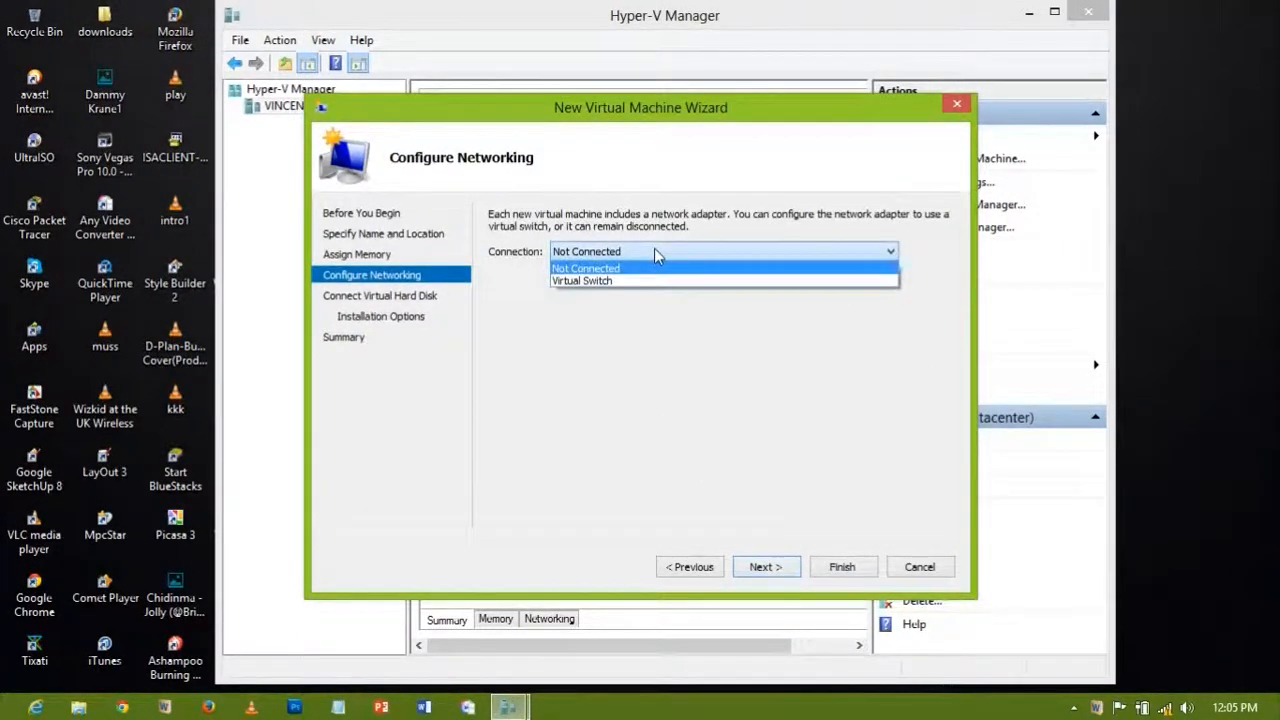
left_click(589, 283)
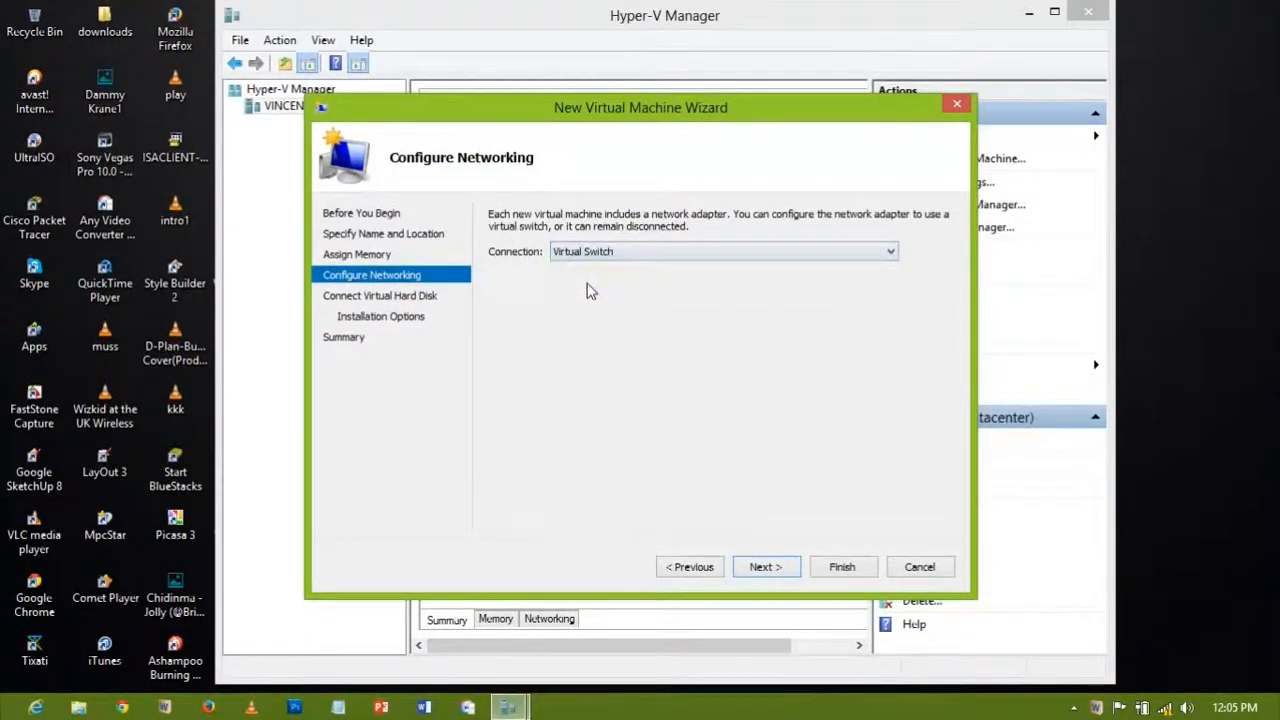
left_click(762, 567)
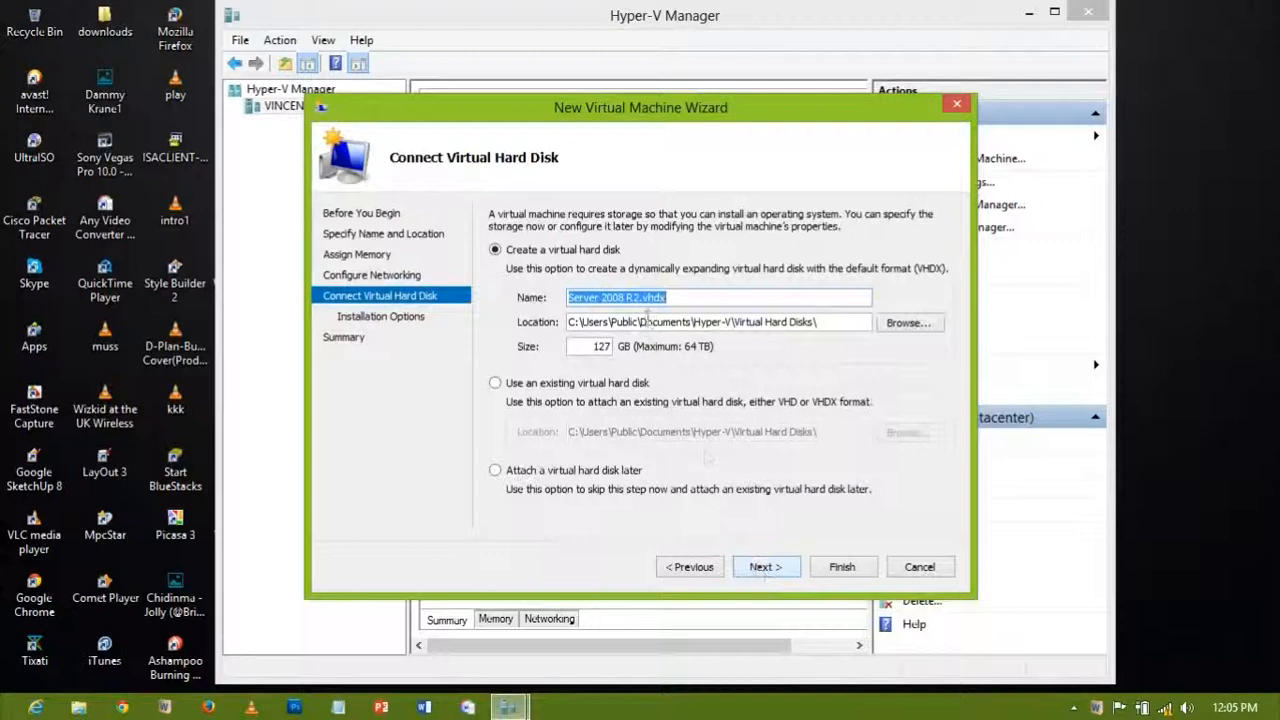
Step: Make the virtual hard disk 40 GB and store it on drive D:\
left_click(681, 297)
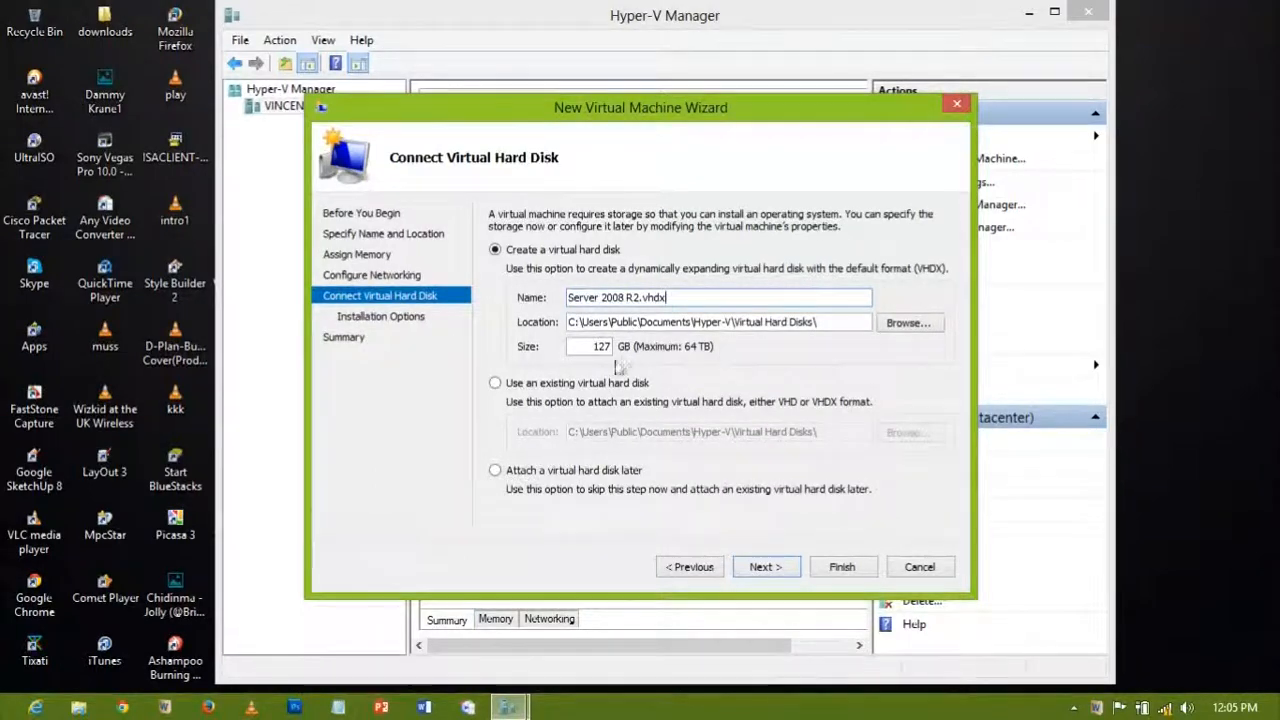
type("40")
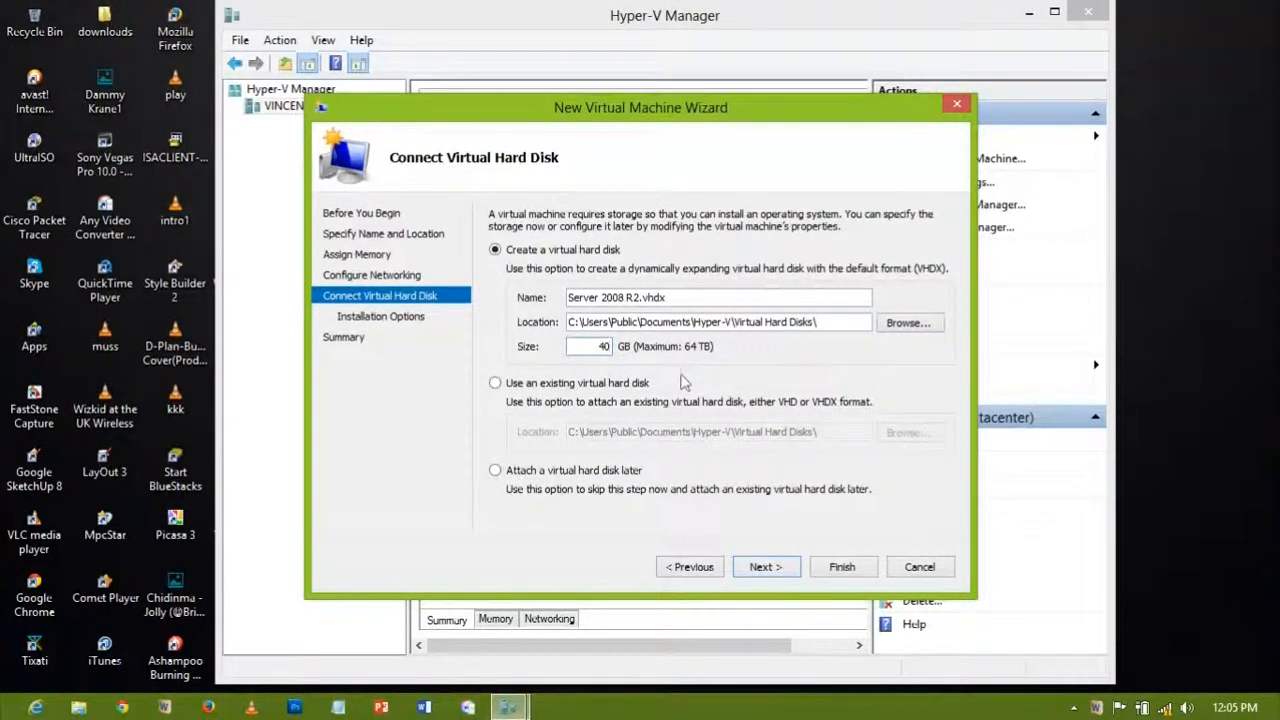
left_click(908, 322)
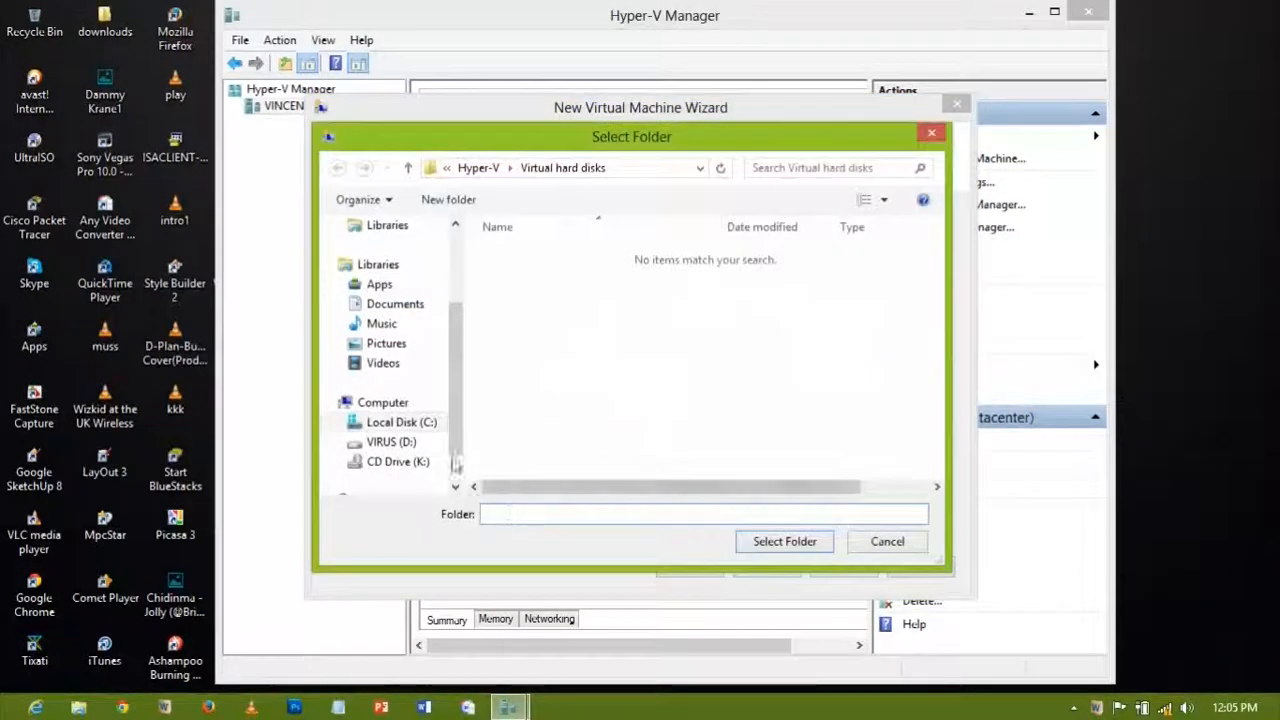
left_click(405, 442)
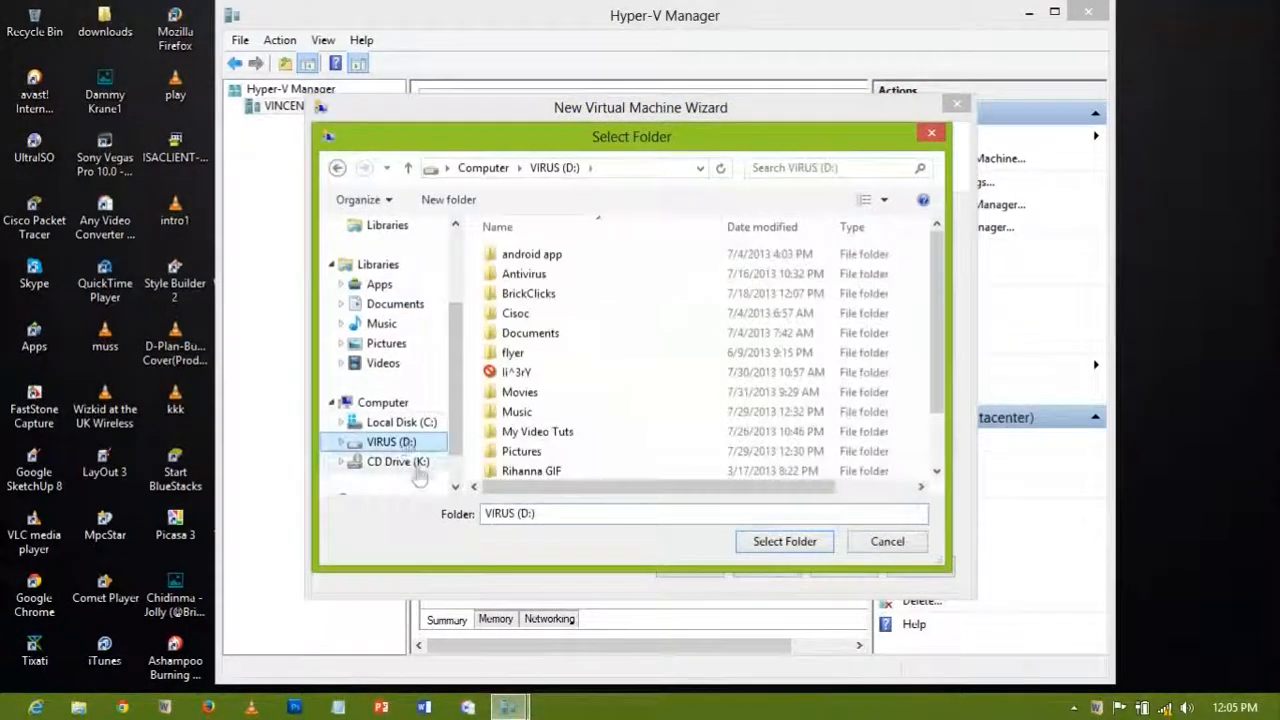
left_click(786, 545)
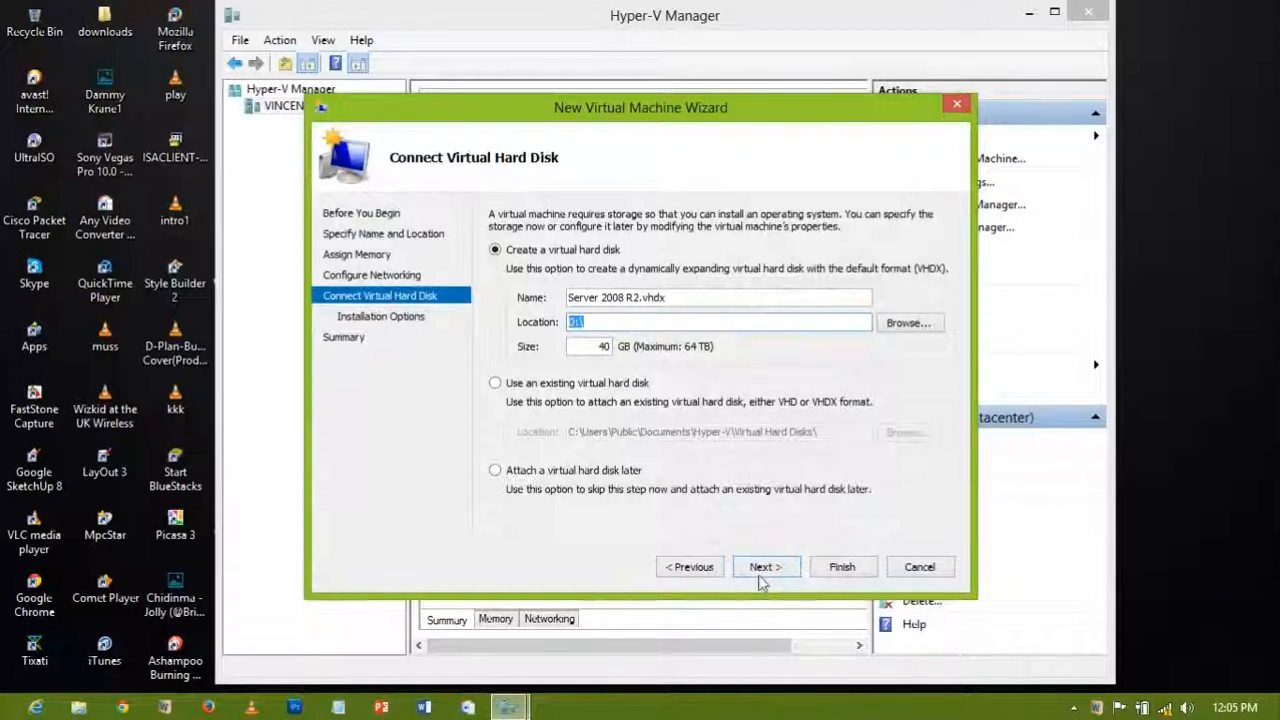
Step: Skip the installation options and finish the wizard to create the machine
left_click(759, 577)
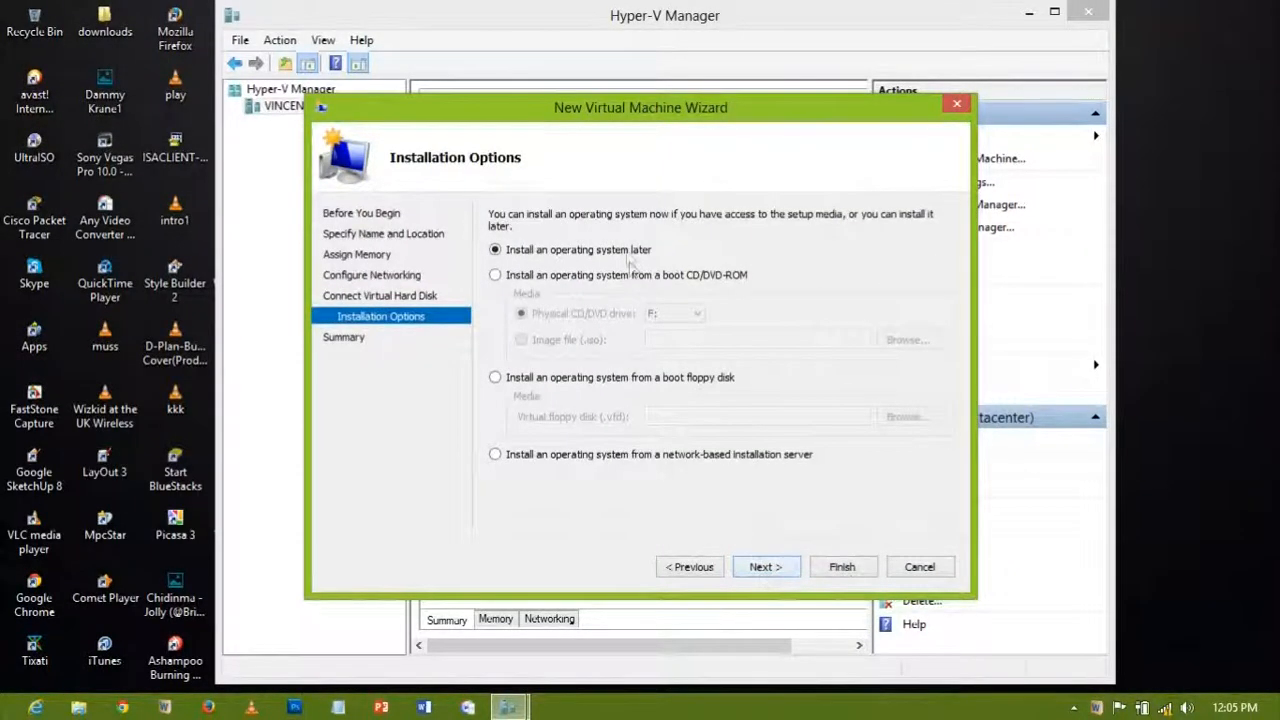
left_click(760, 566)
left_click(823, 570)
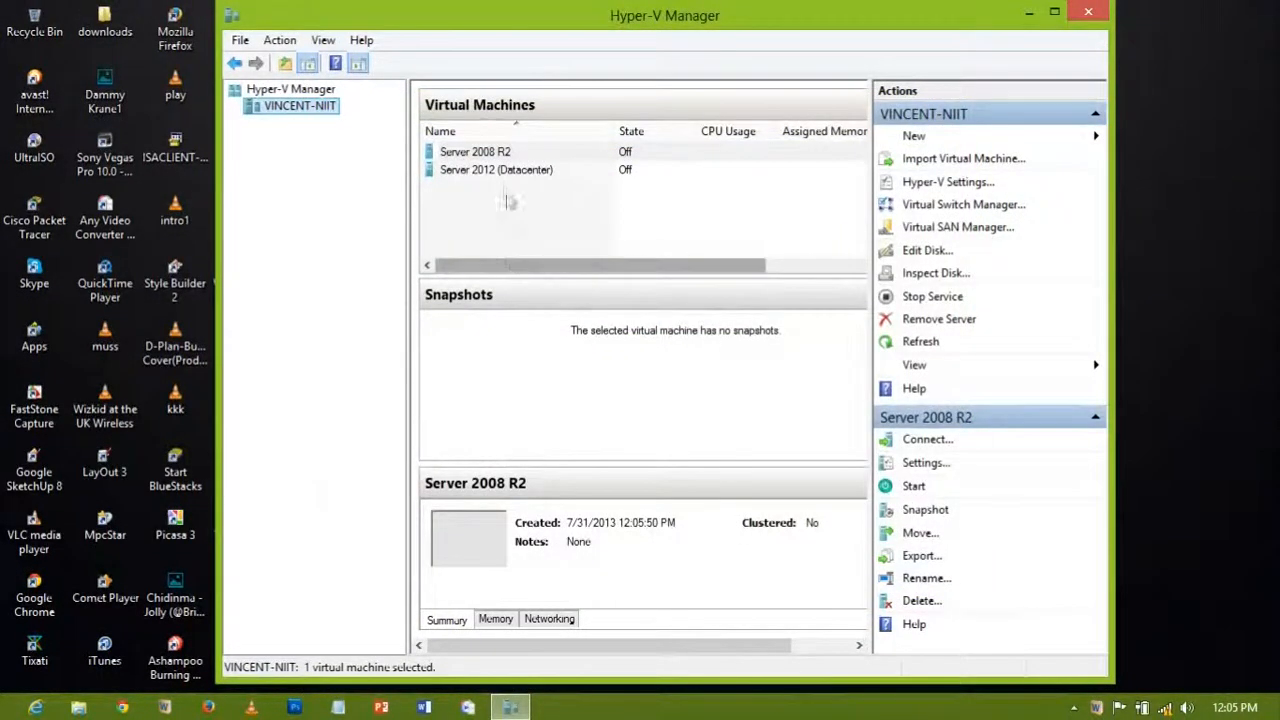
Step: In Server 2008 R2's settings, switch the DVD drive to use an image file
left_click(510, 156)
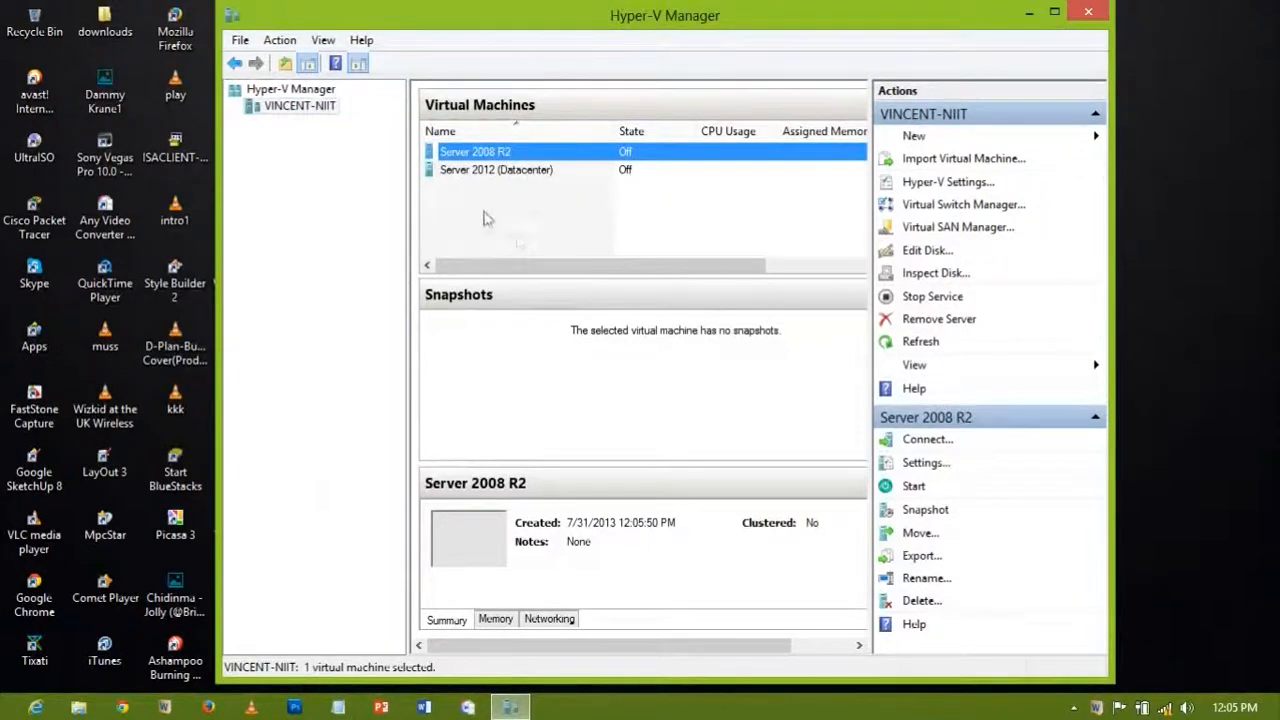
right_click(492, 160)
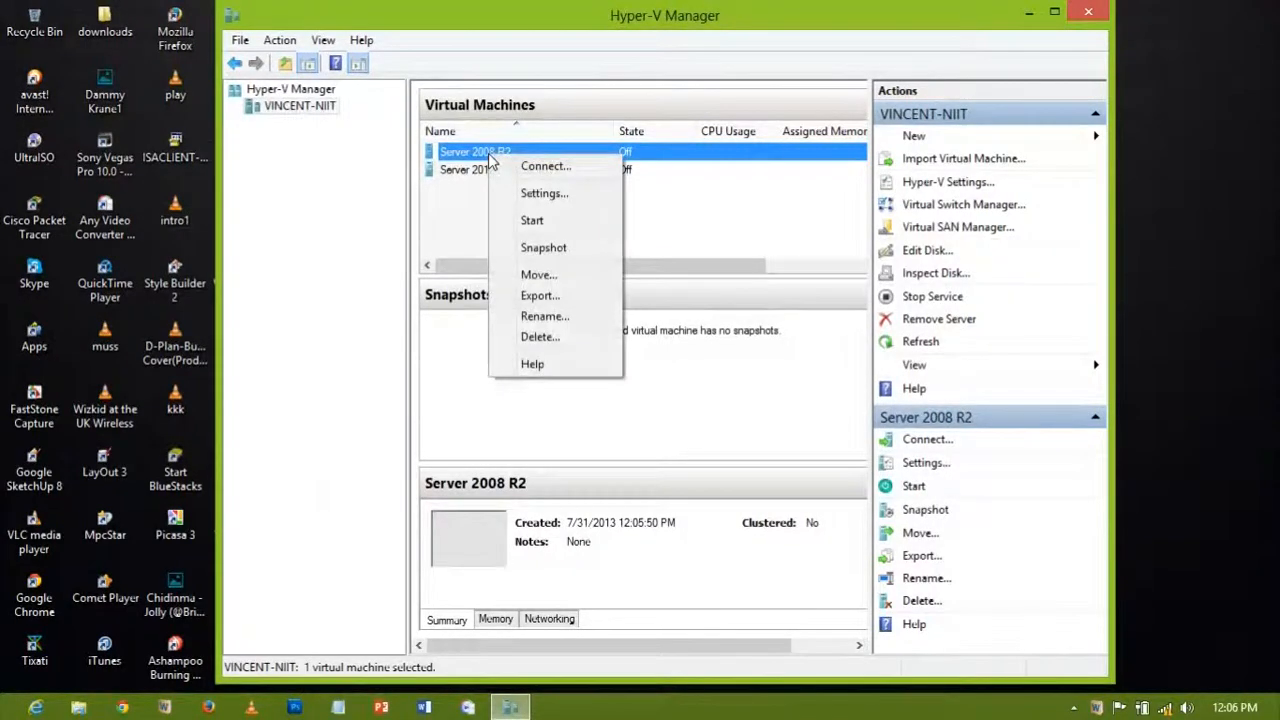
left_click(540, 193)
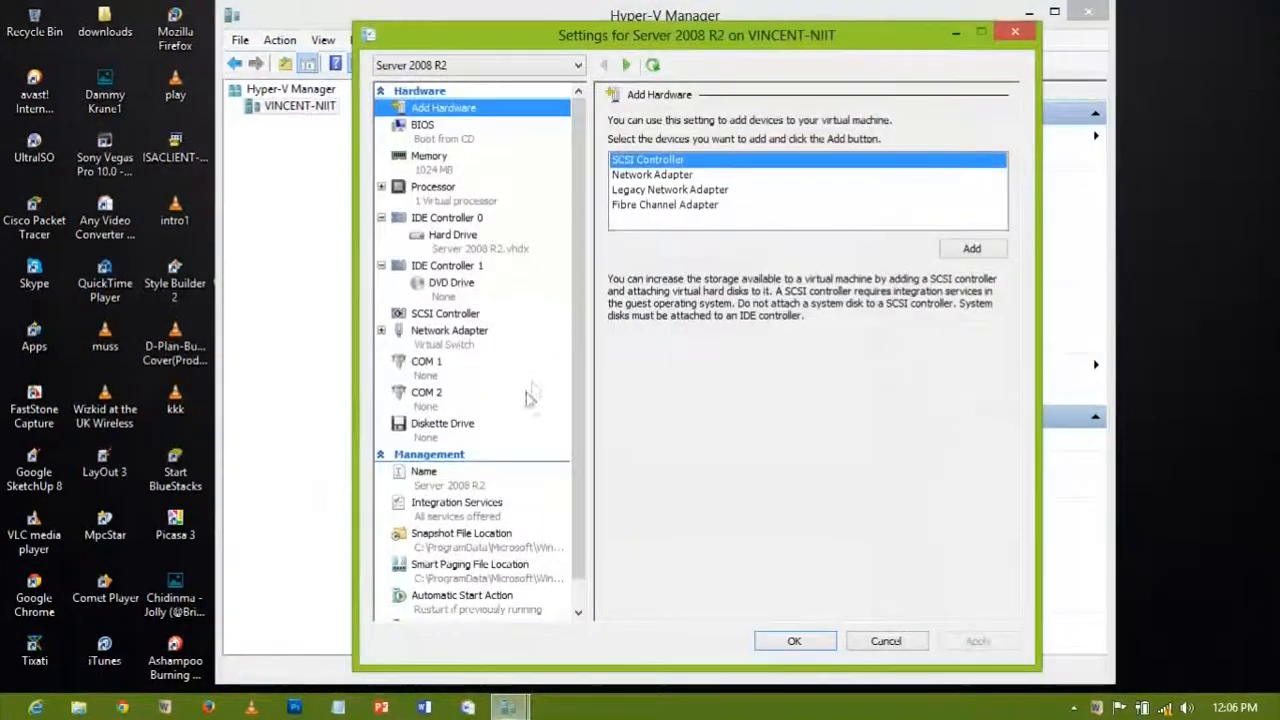
left_click(457, 295)
left_click(658, 239)
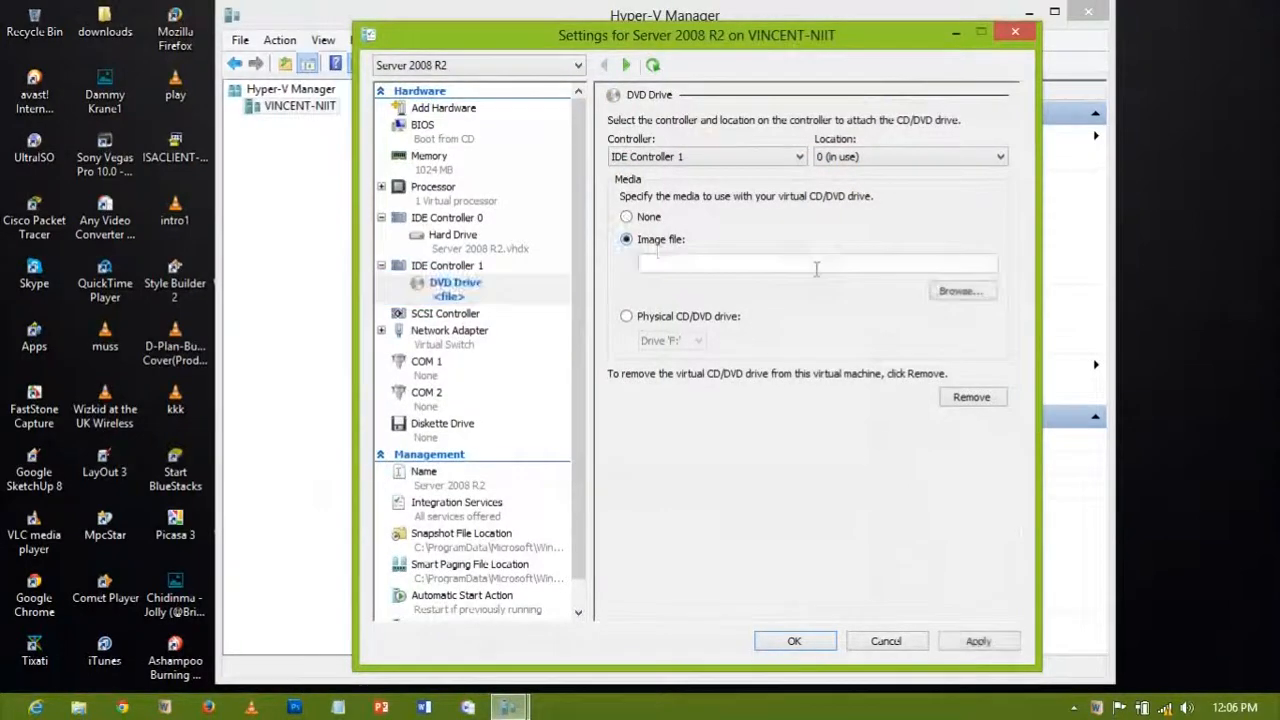
Step: Load D:\Softz\ISO_files\Windows Server 2008 R2.iso into the DVD drive and apply the settings
left_click(945, 290)
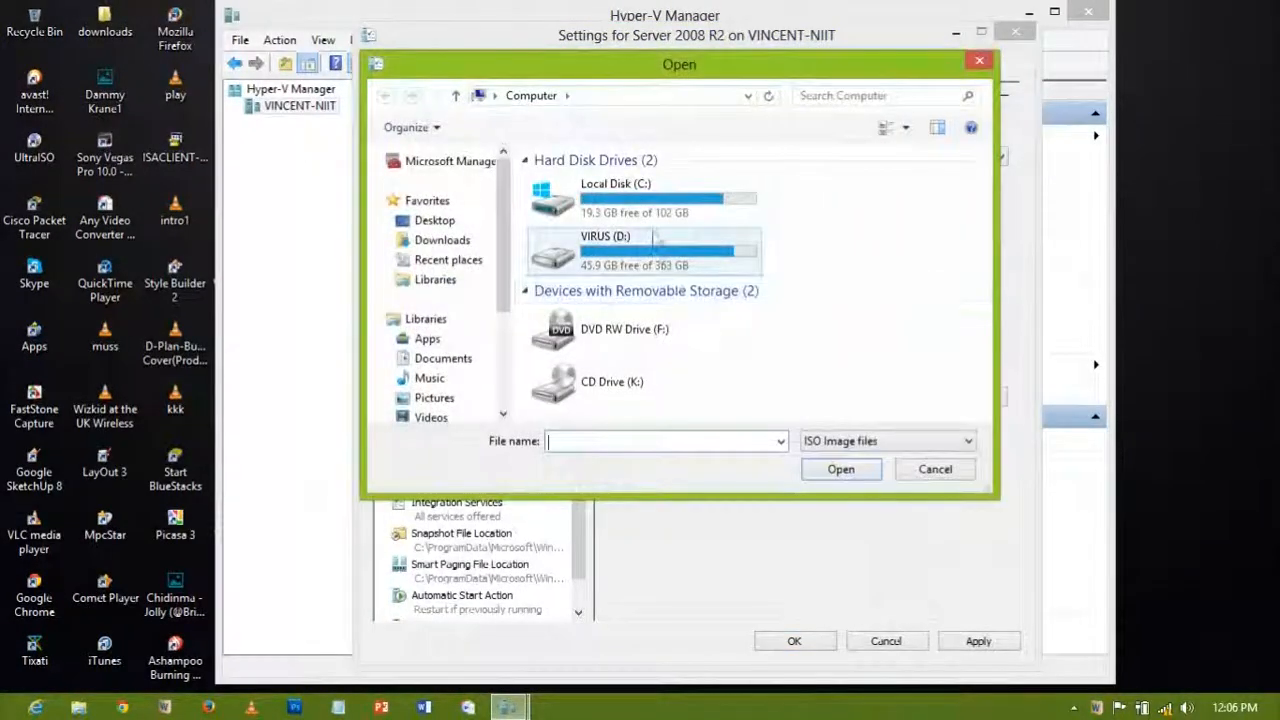
double_click(654, 262)
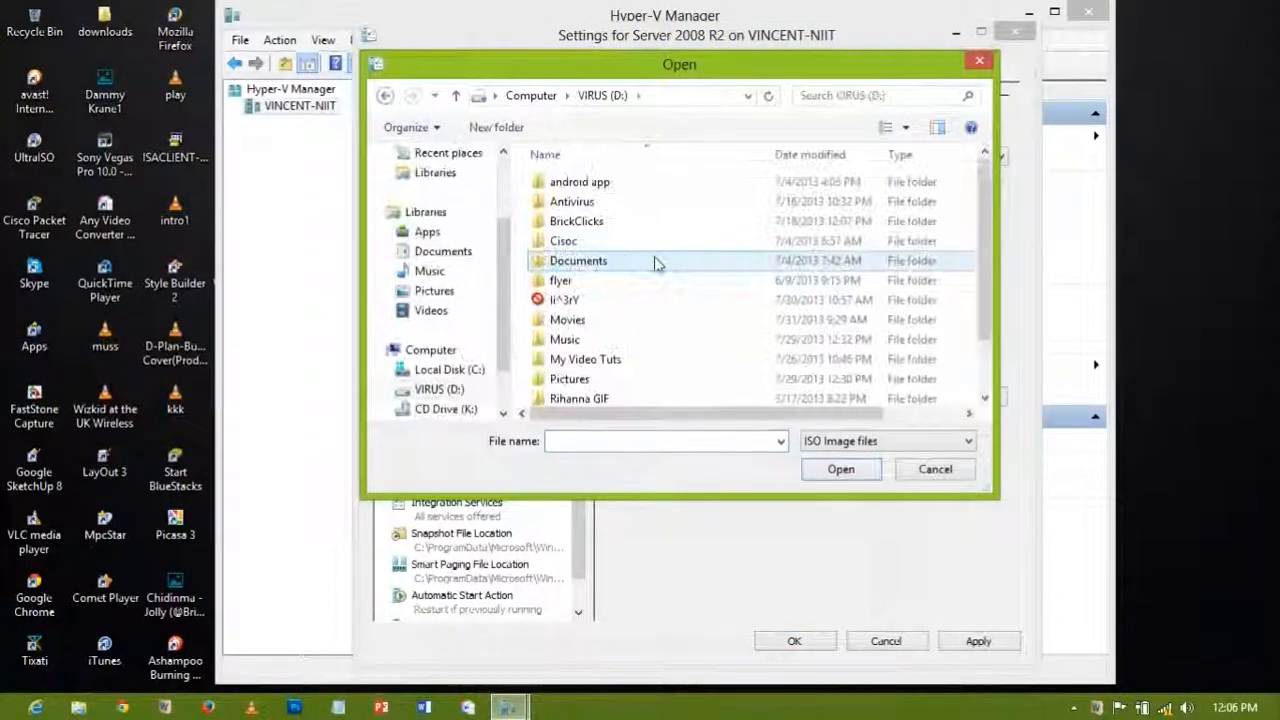
scroll(598, 394, "down", 1)
double_click(587, 382)
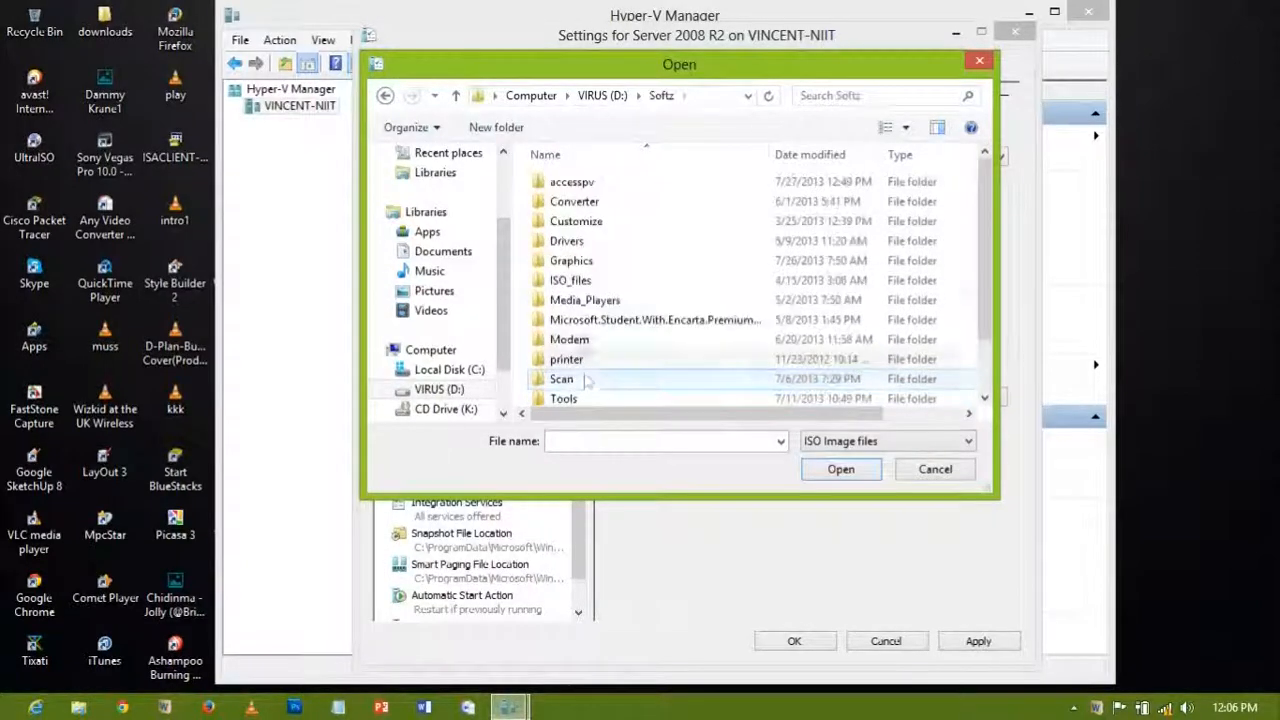
double_click(571, 277)
scroll(606, 341, "down", 5)
double_click(609, 375)
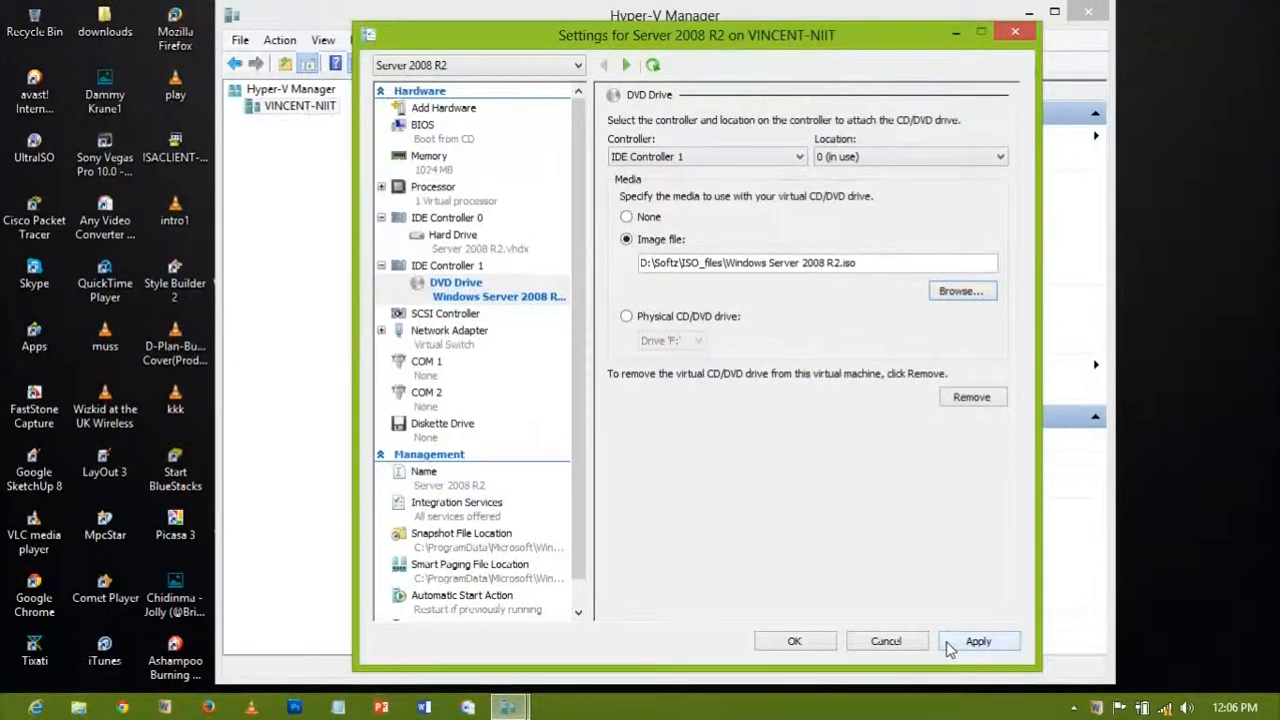
left_click(952, 645)
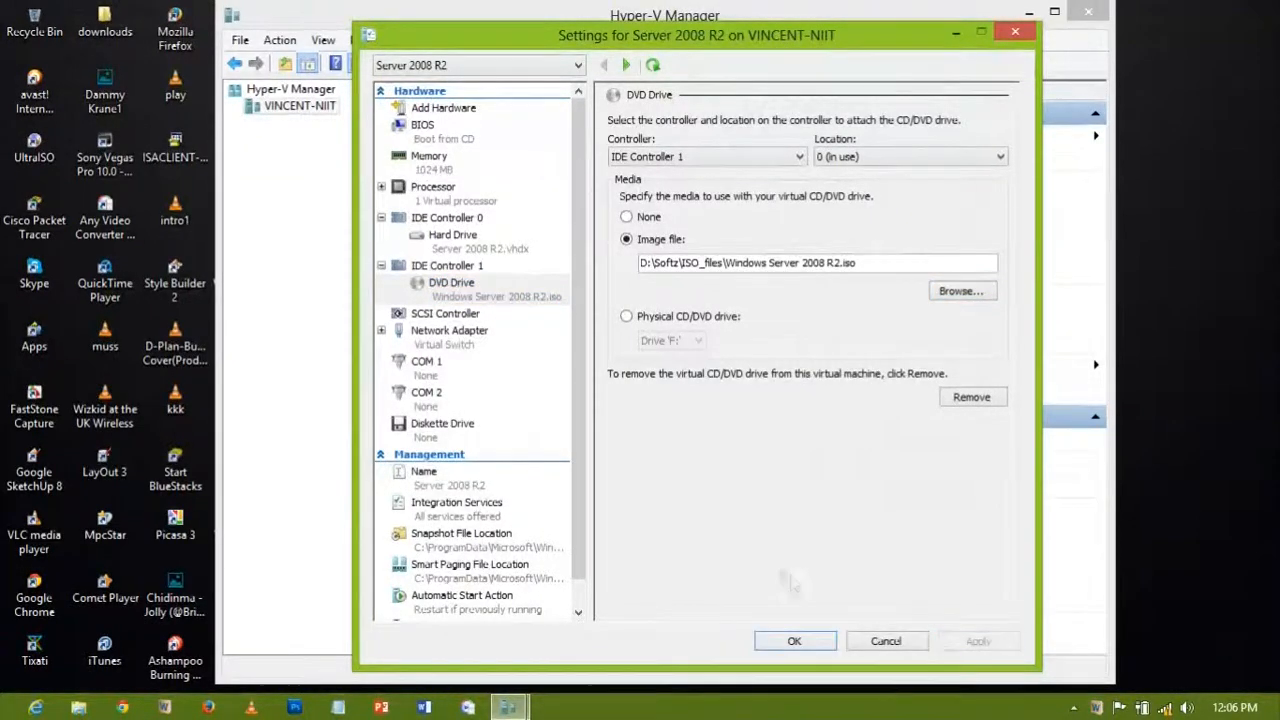
left_click(794, 641)
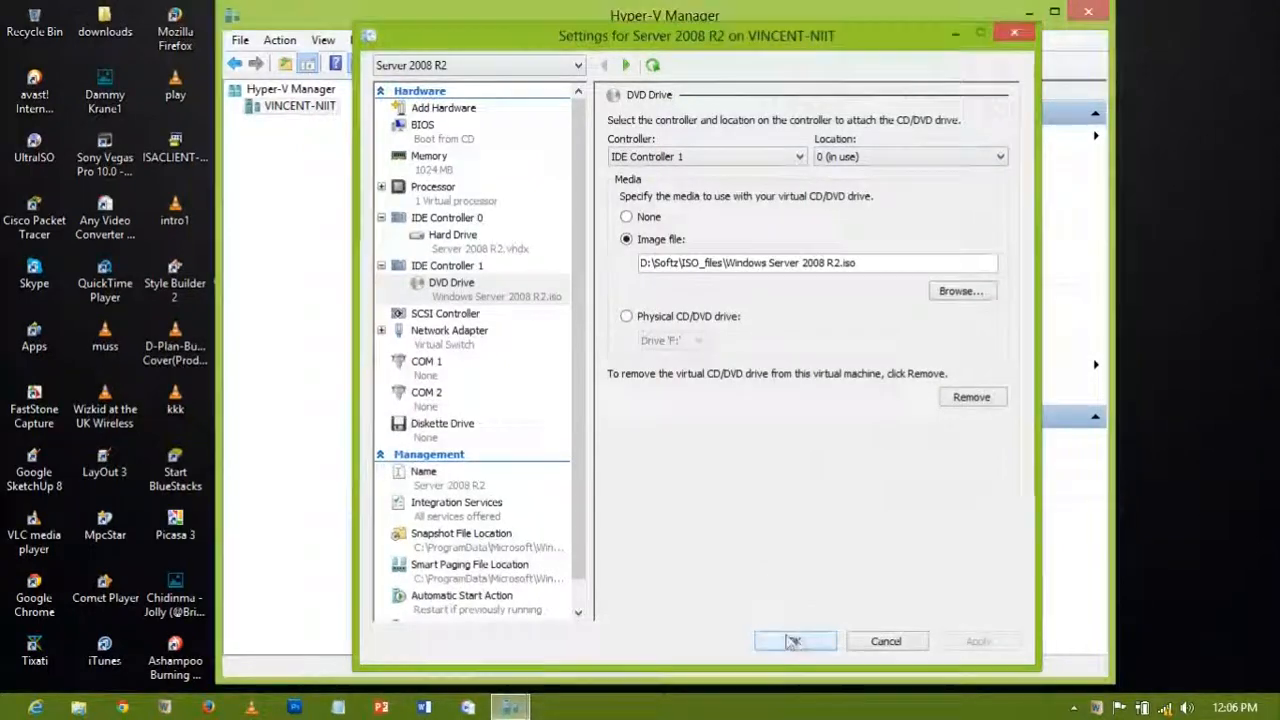
Step: Power on Server 2008 R2 and connect to its console window
right_click(470, 154)
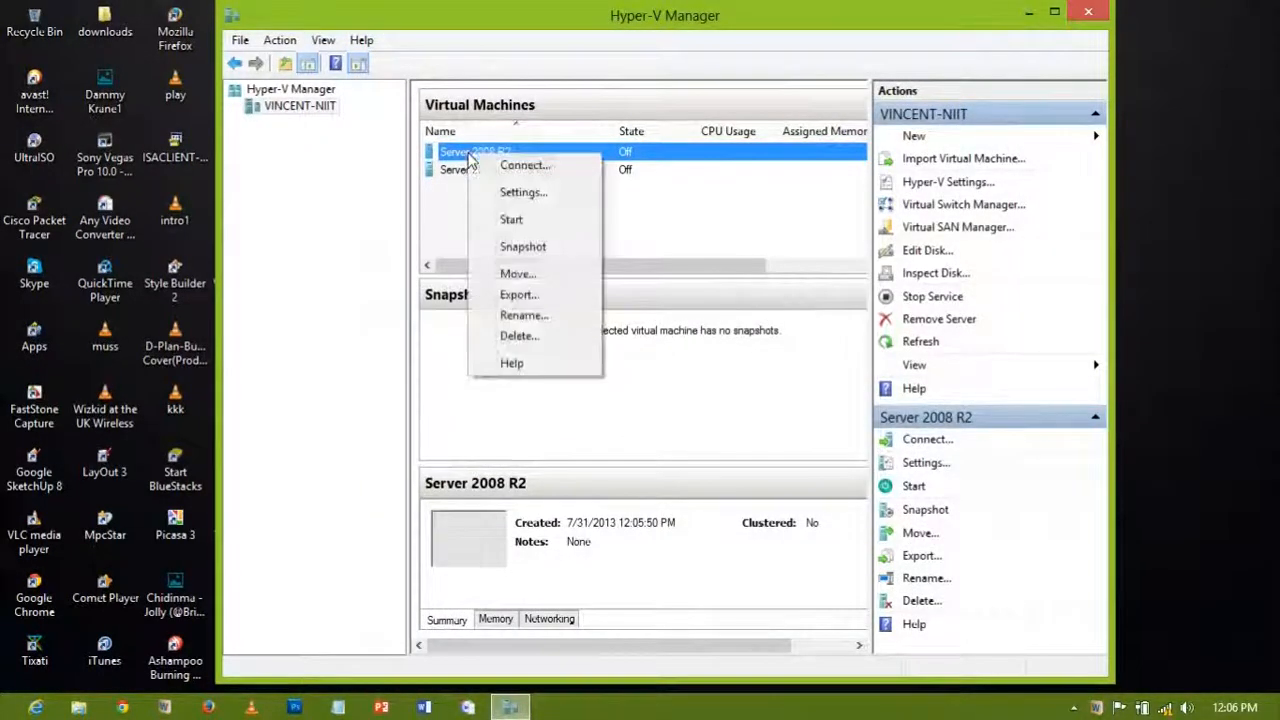
left_click(512, 219)
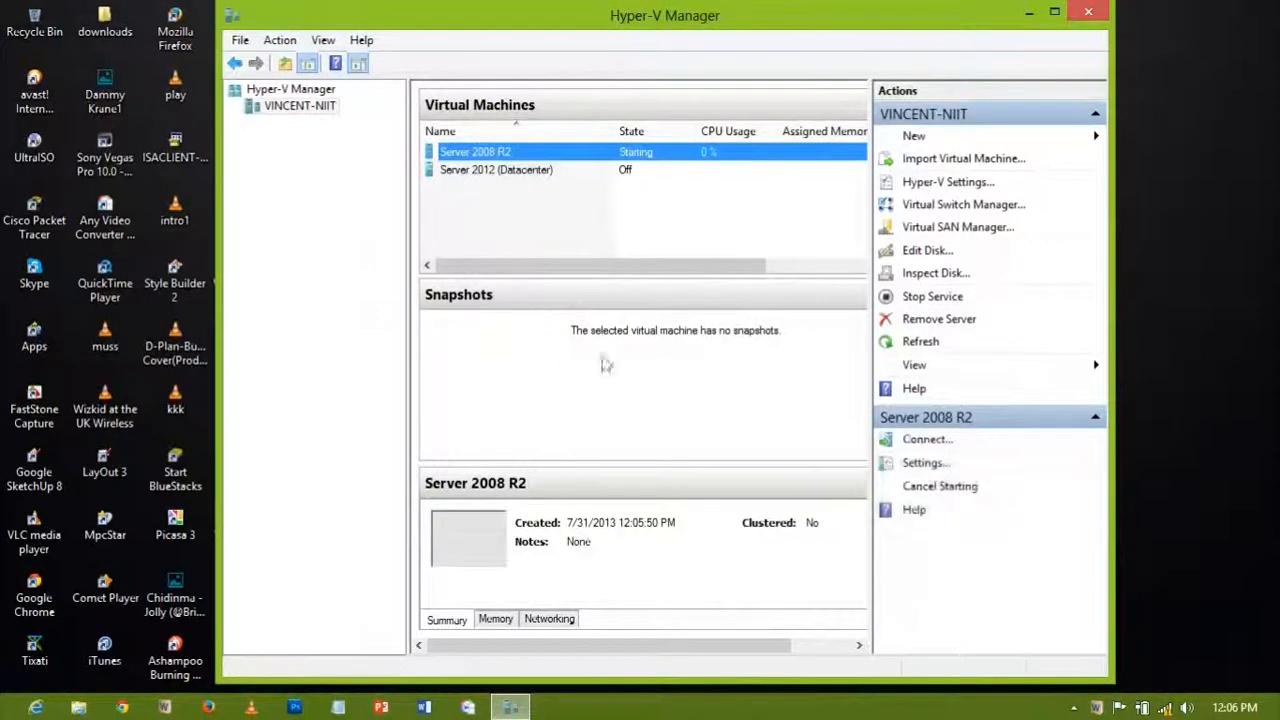
right_click(478, 153)
left_click(495, 163)
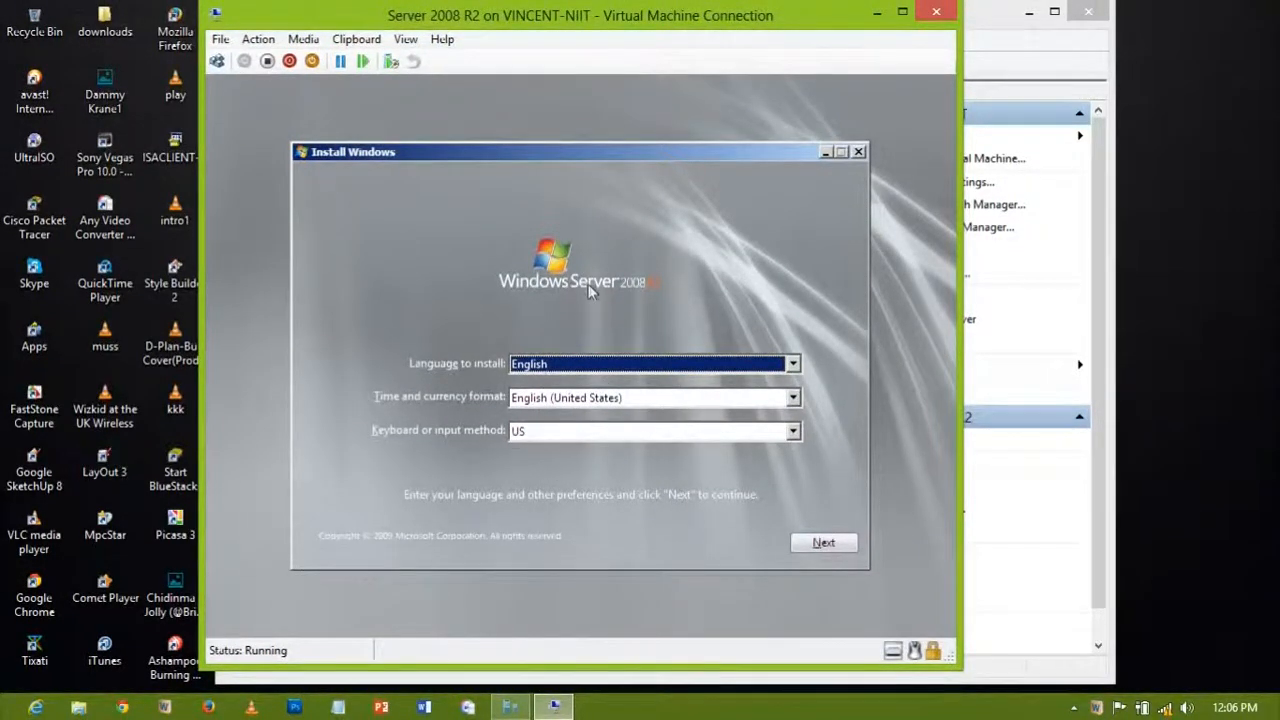
Step: Accept the default language and launch Install now, briefly maximizing then restoring the window
left_click(824, 545)
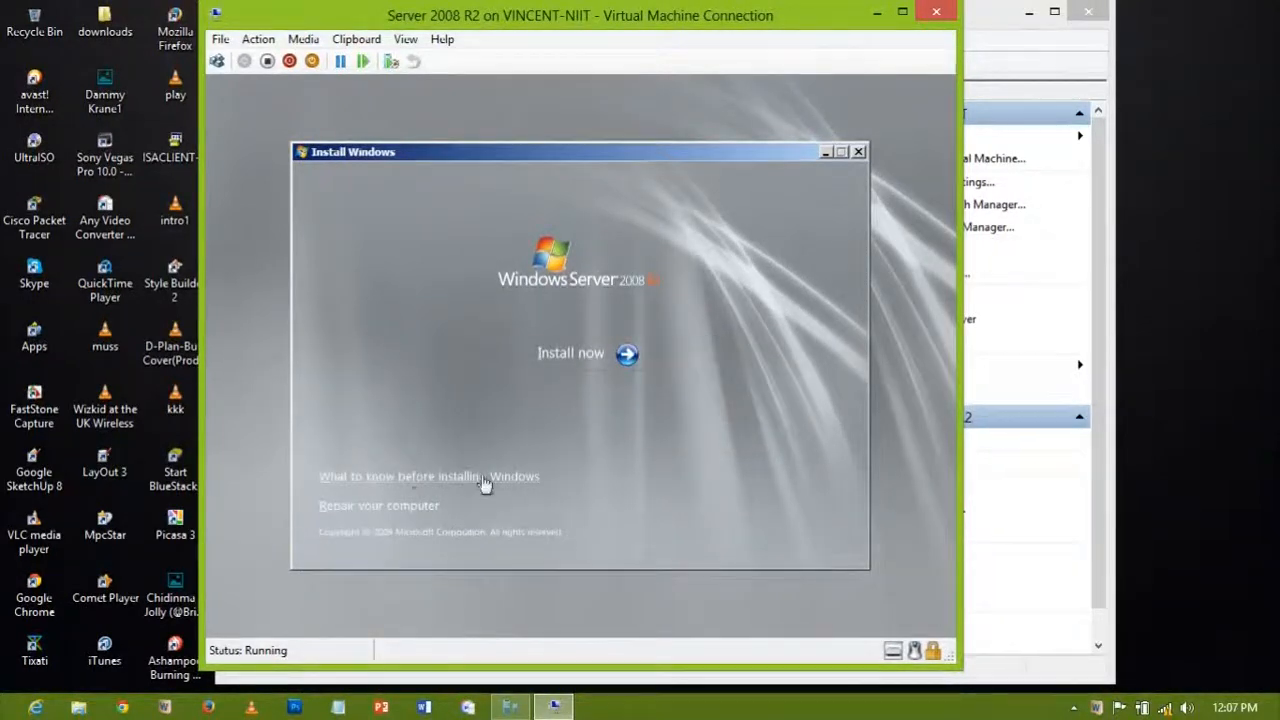
left_click(579, 353)
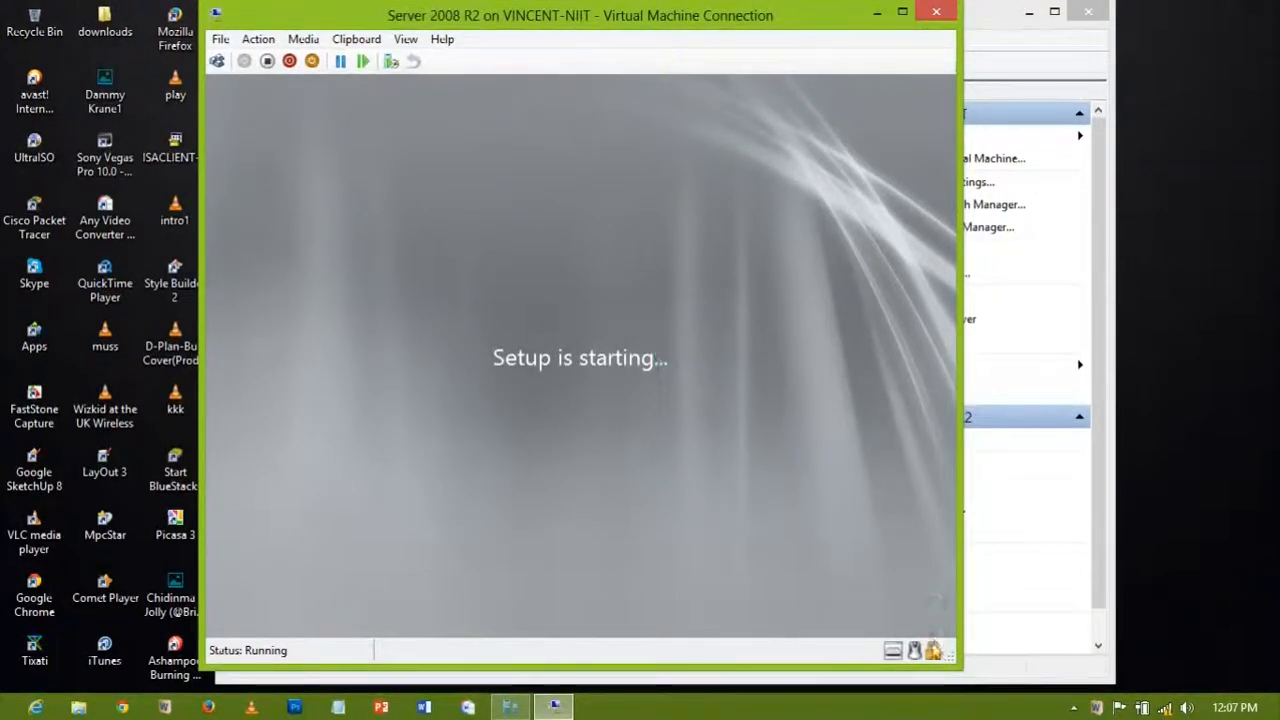
left_click(902, 11)
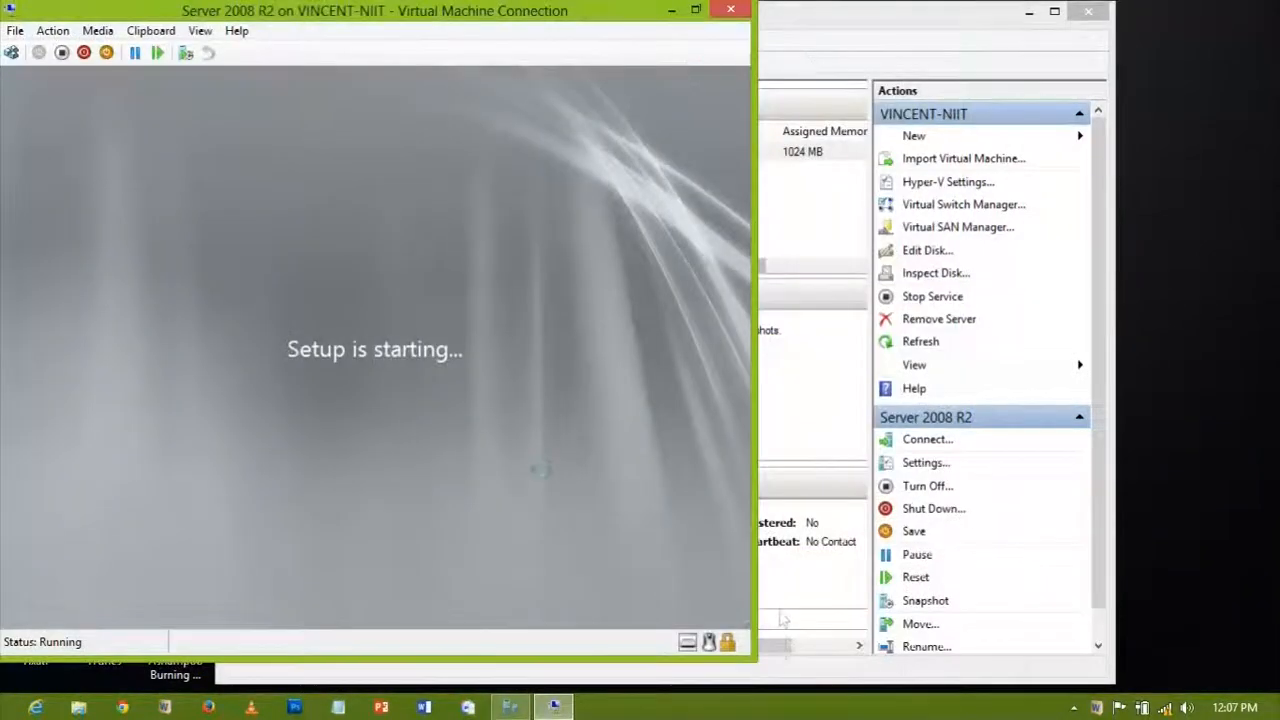
left_click(695, 10)
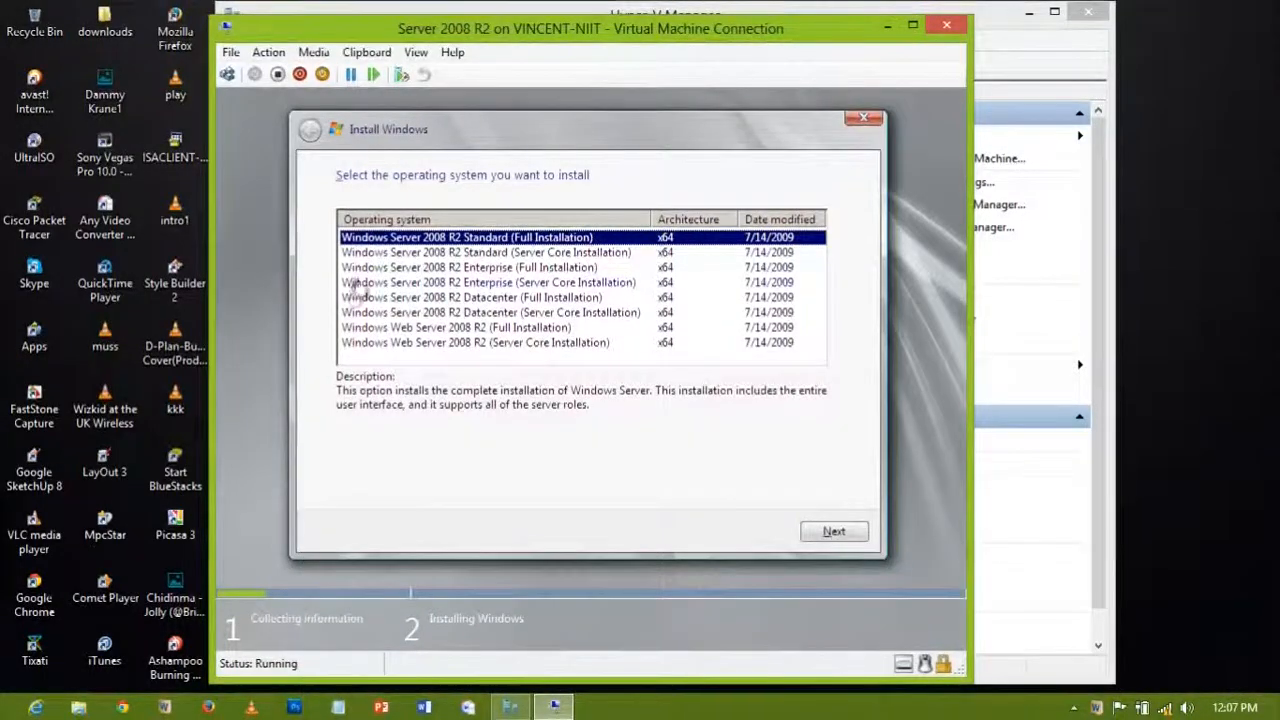
Step: Choose Datacenter (Full Installation), accept the license, and custom-install onto Disk 0
left_click(525, 298)
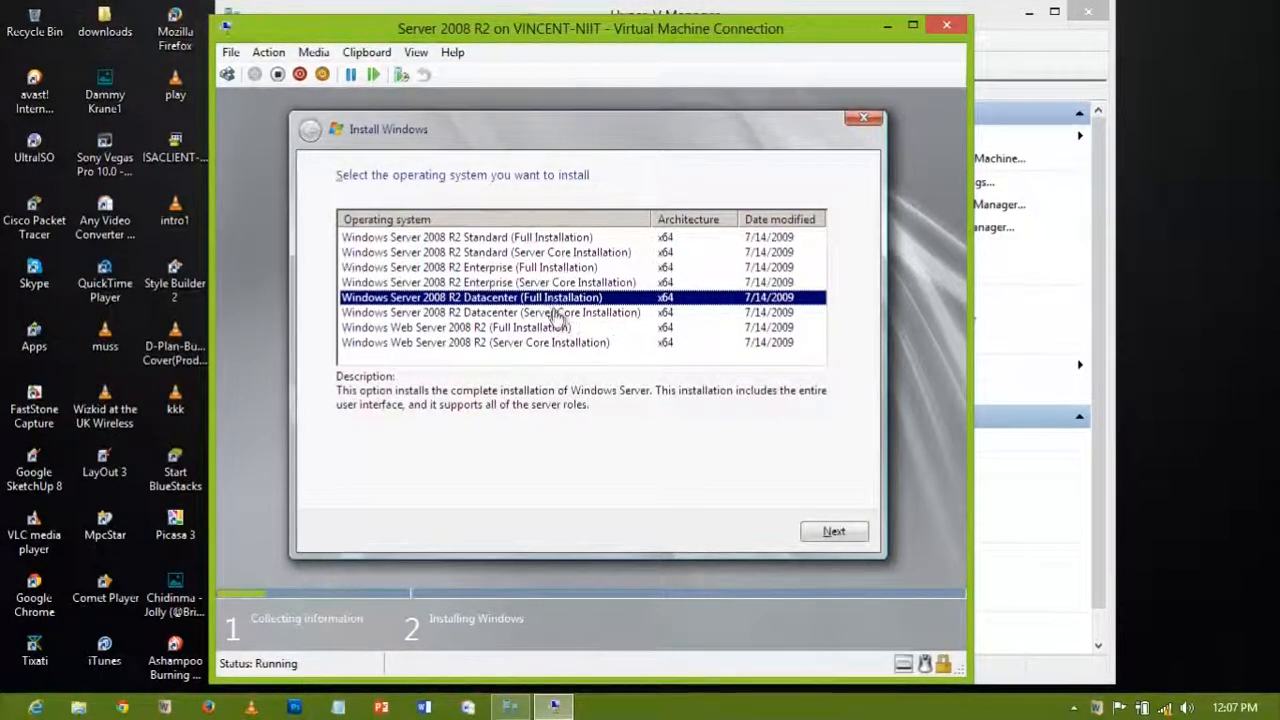
left_click(806, 532)
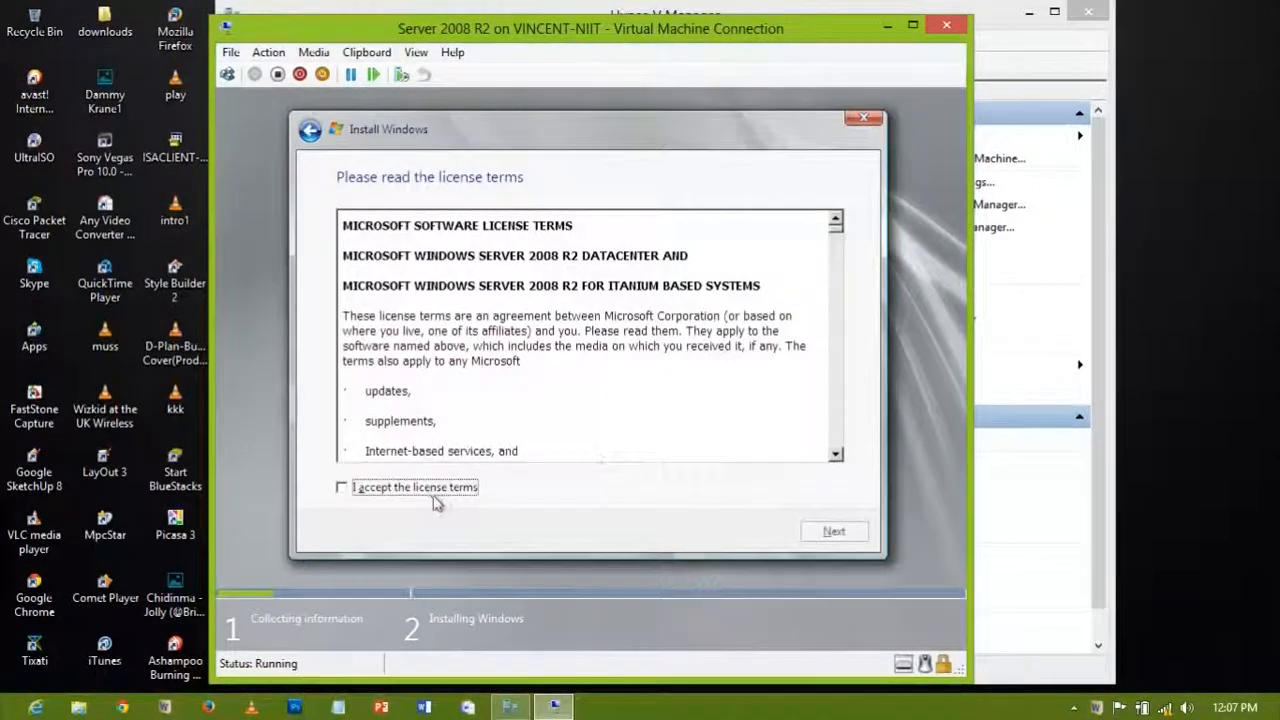
left_click(432, 490)
scroll(836, 230, "down", 5)
scroll(836, 230, "up", 5)
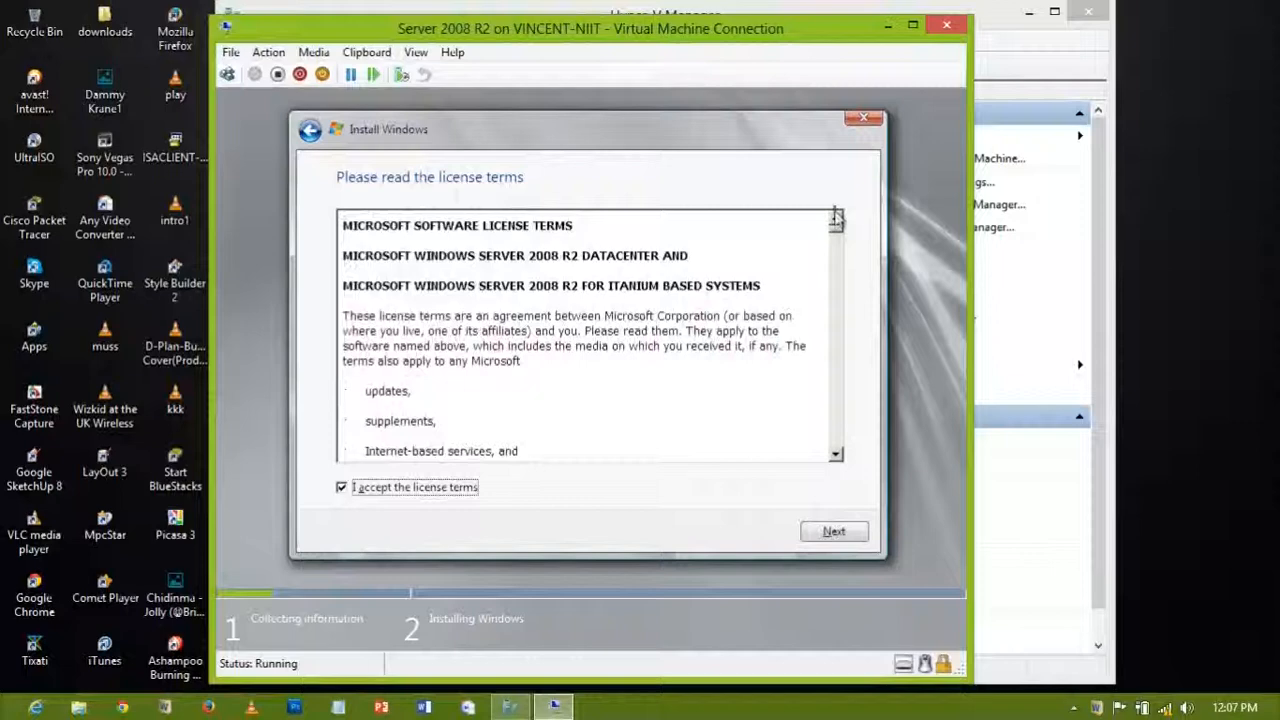
left_click(831, 535)
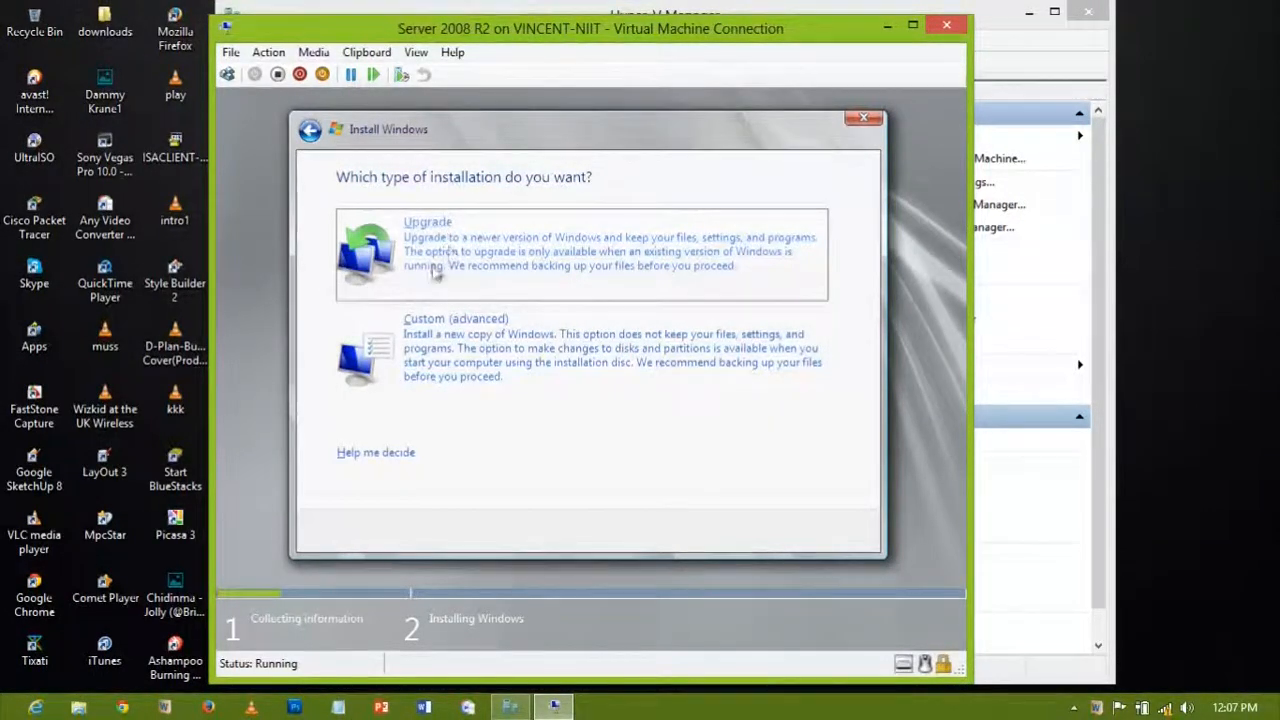
left_click(423, 357)
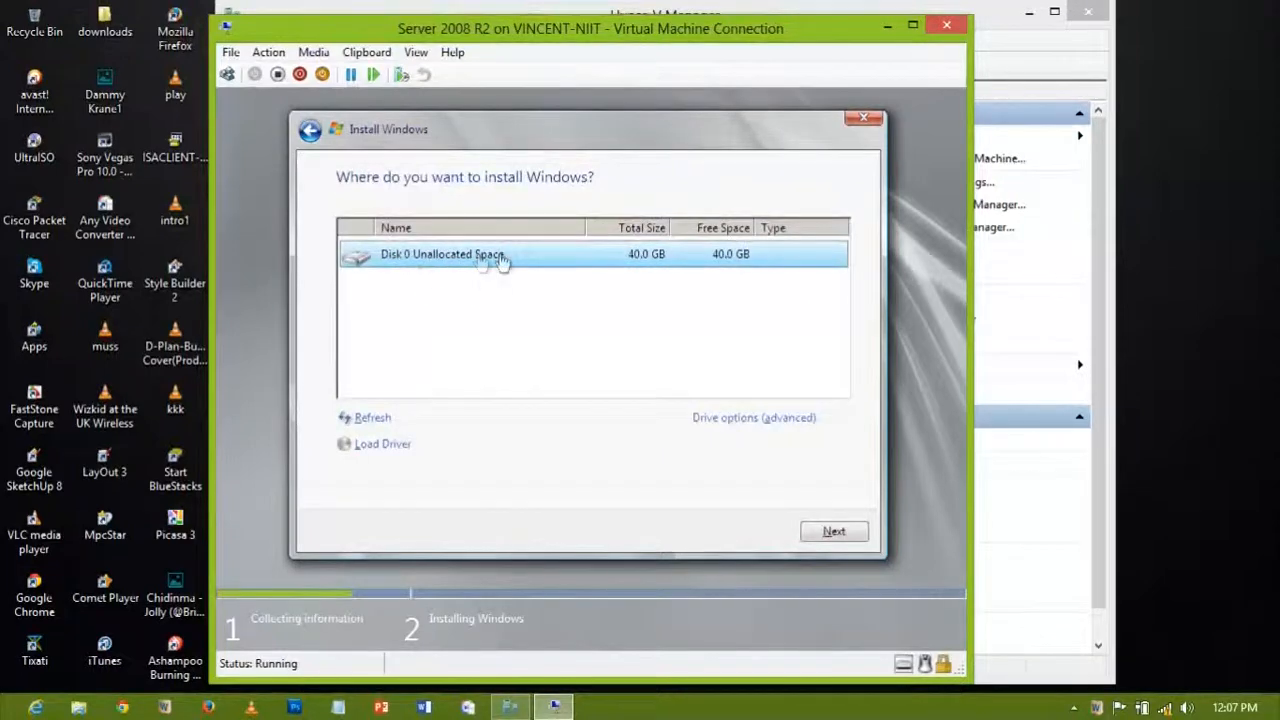
left_click(818, 533)
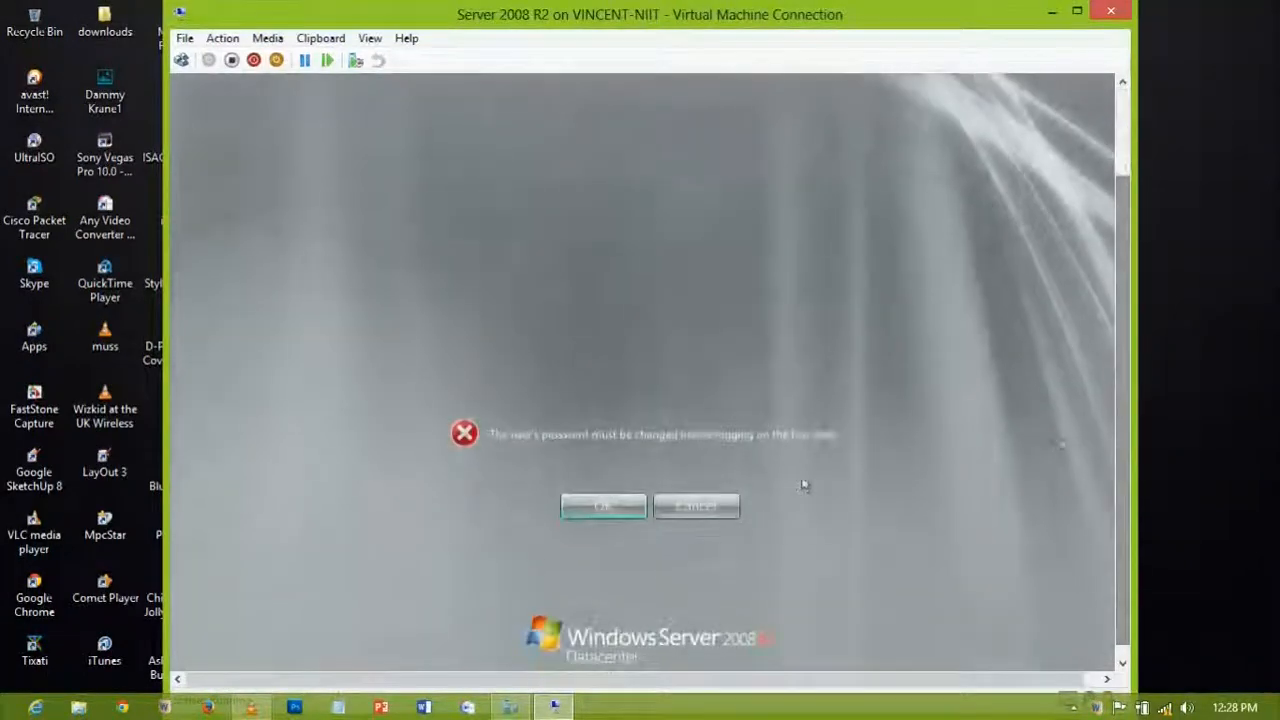
Step: Enter and confirm a new Administrator password and submit it
left_click(610, 506)
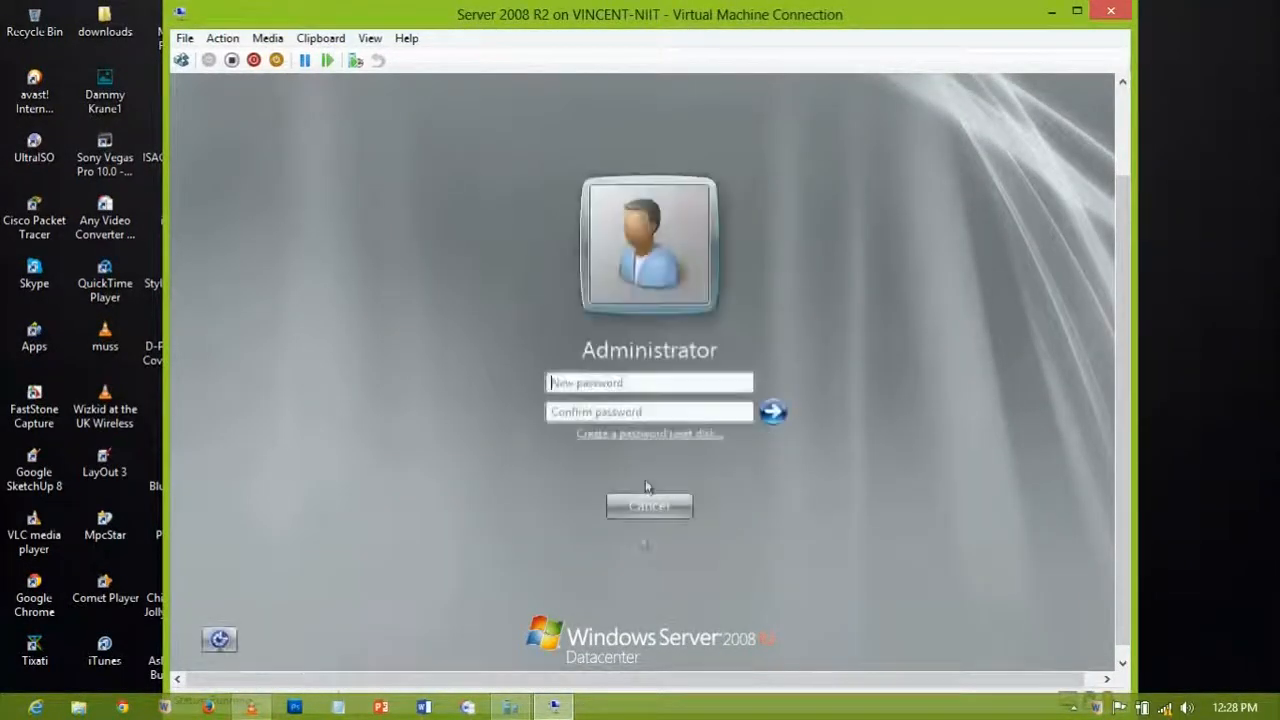
left_click(639, 385)
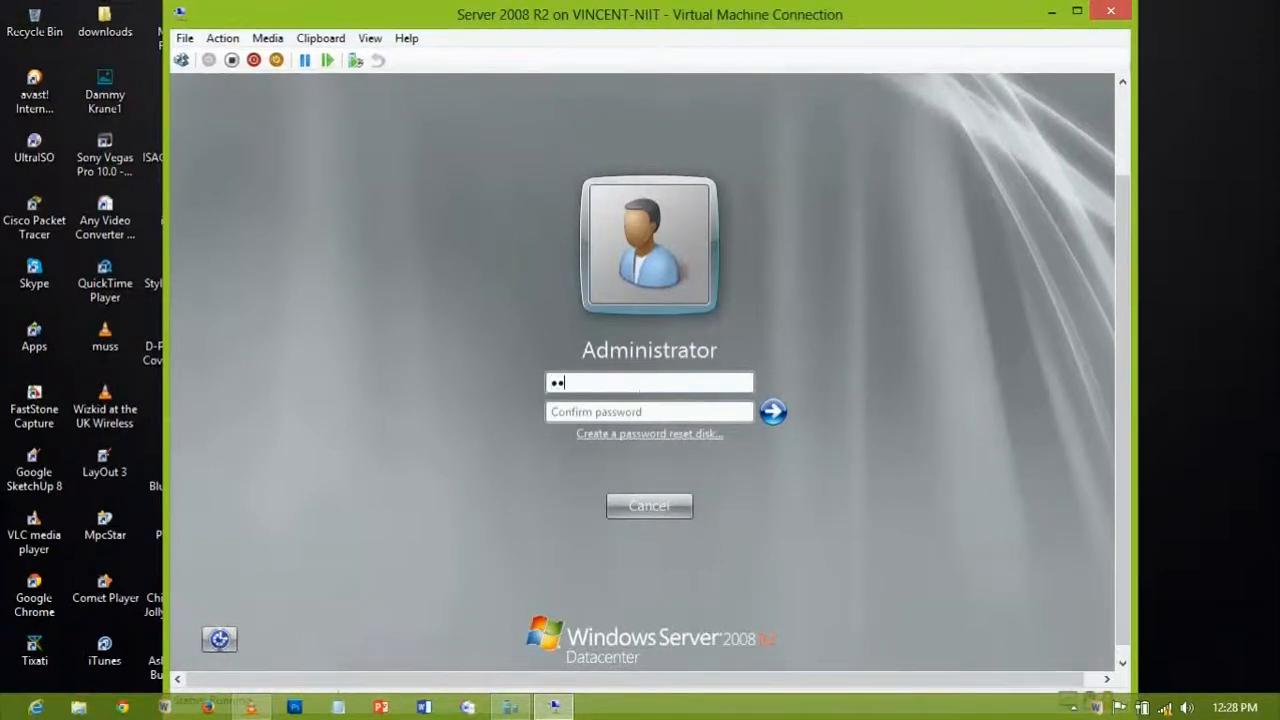
type("1")
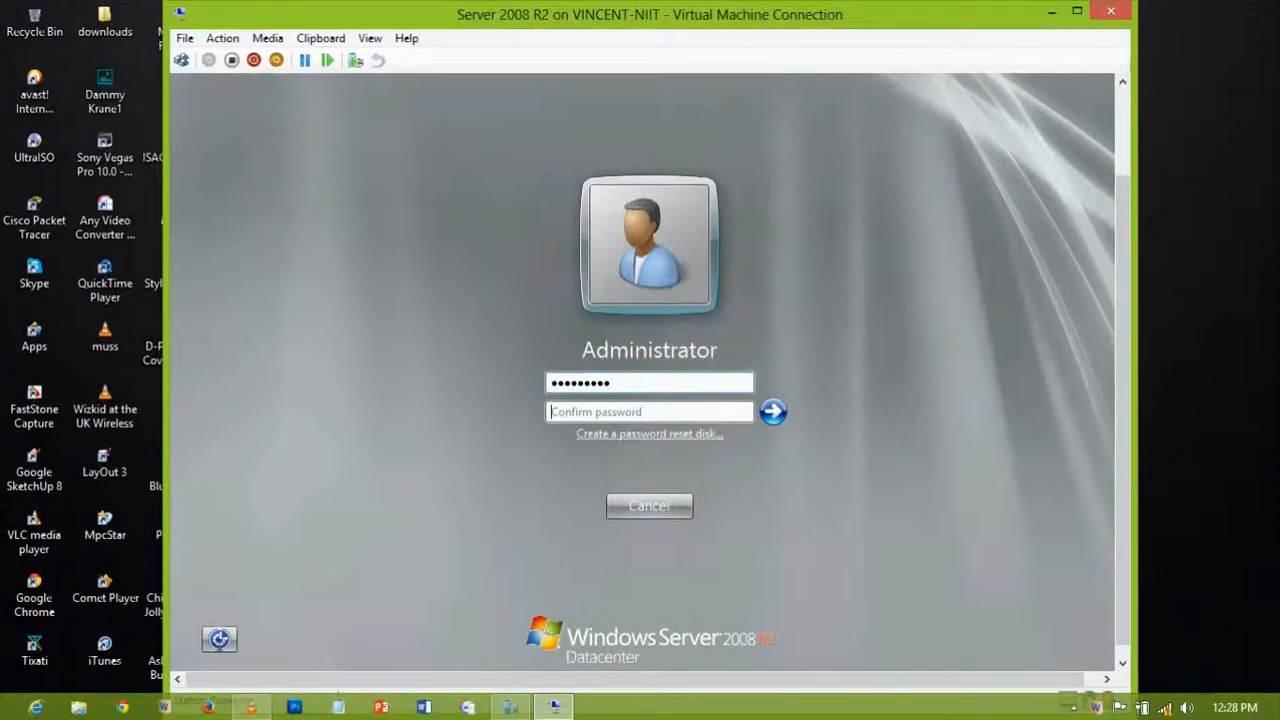
type("Pas")
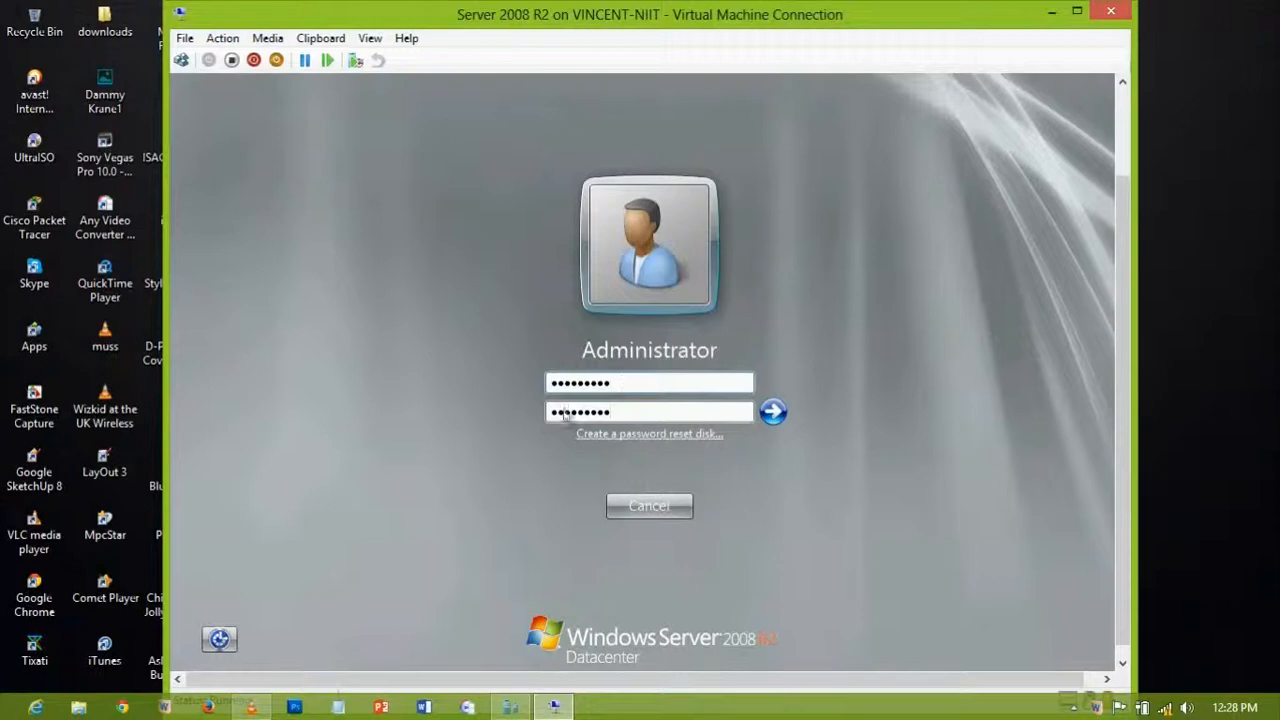
type("1")
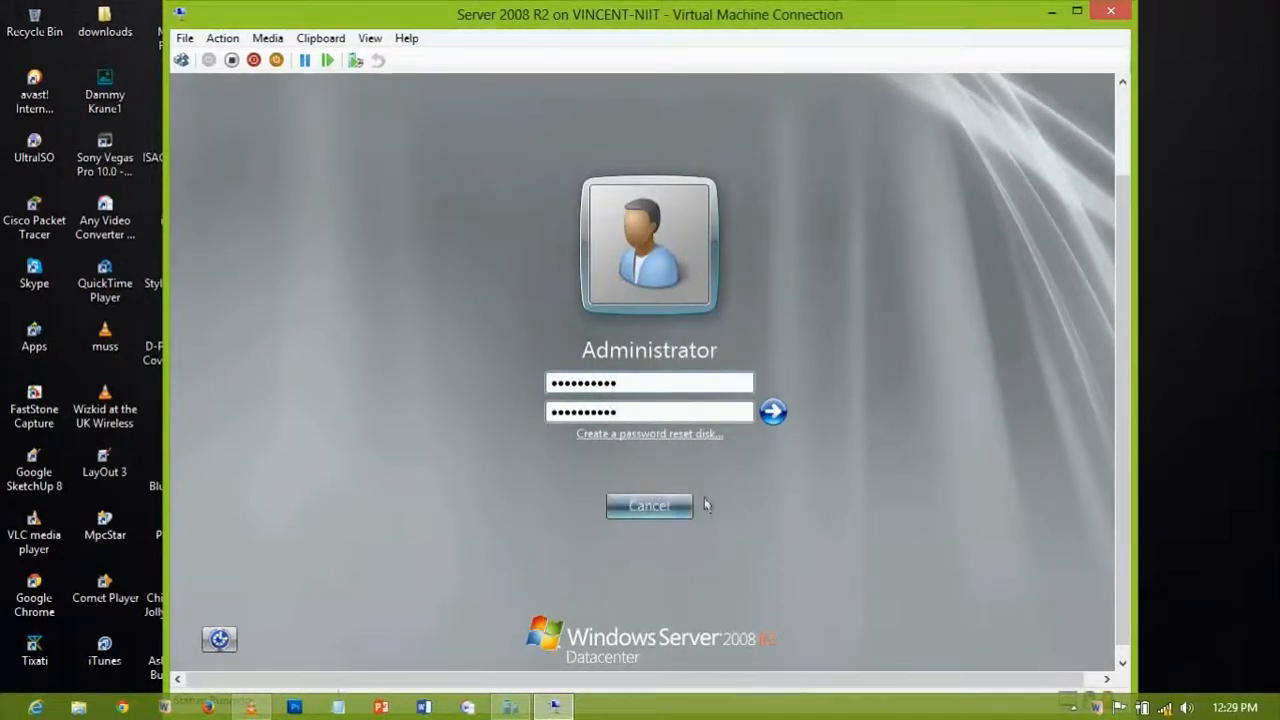
left_click(772, 413)
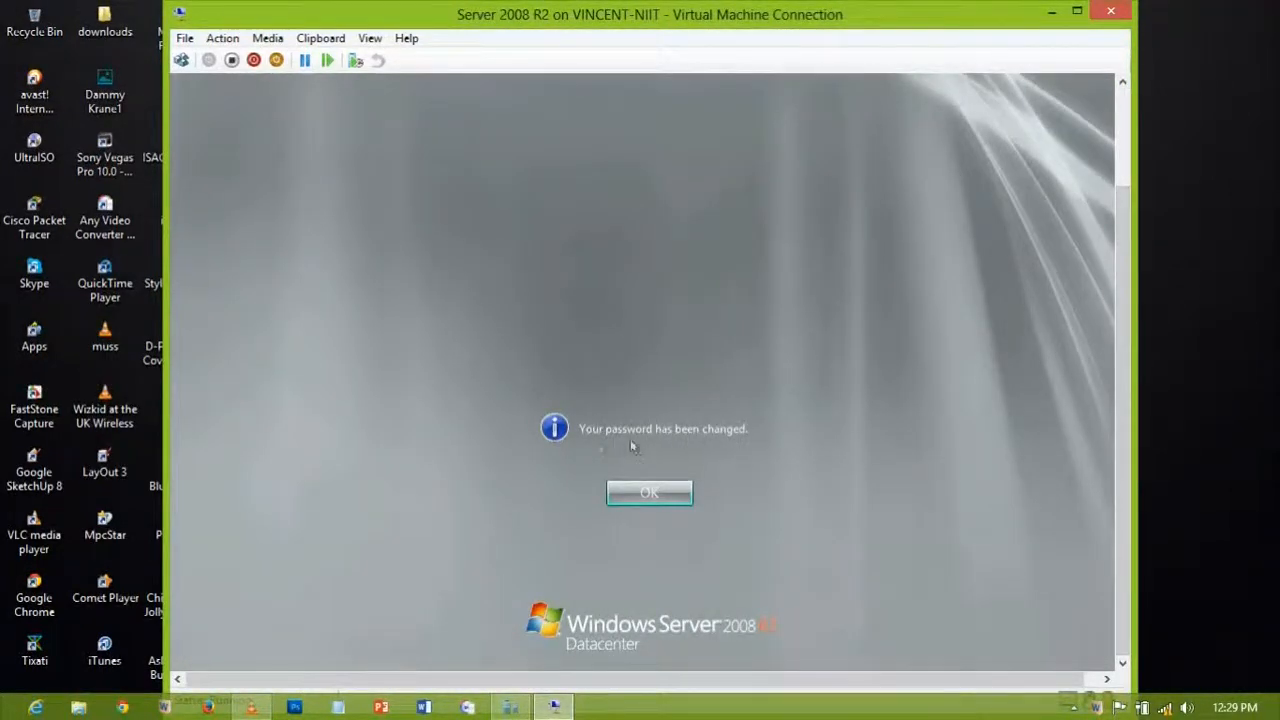
Step: Acknowledge the password change, then scroll the VM window to reveal the taskbar
left_click(650, 492)
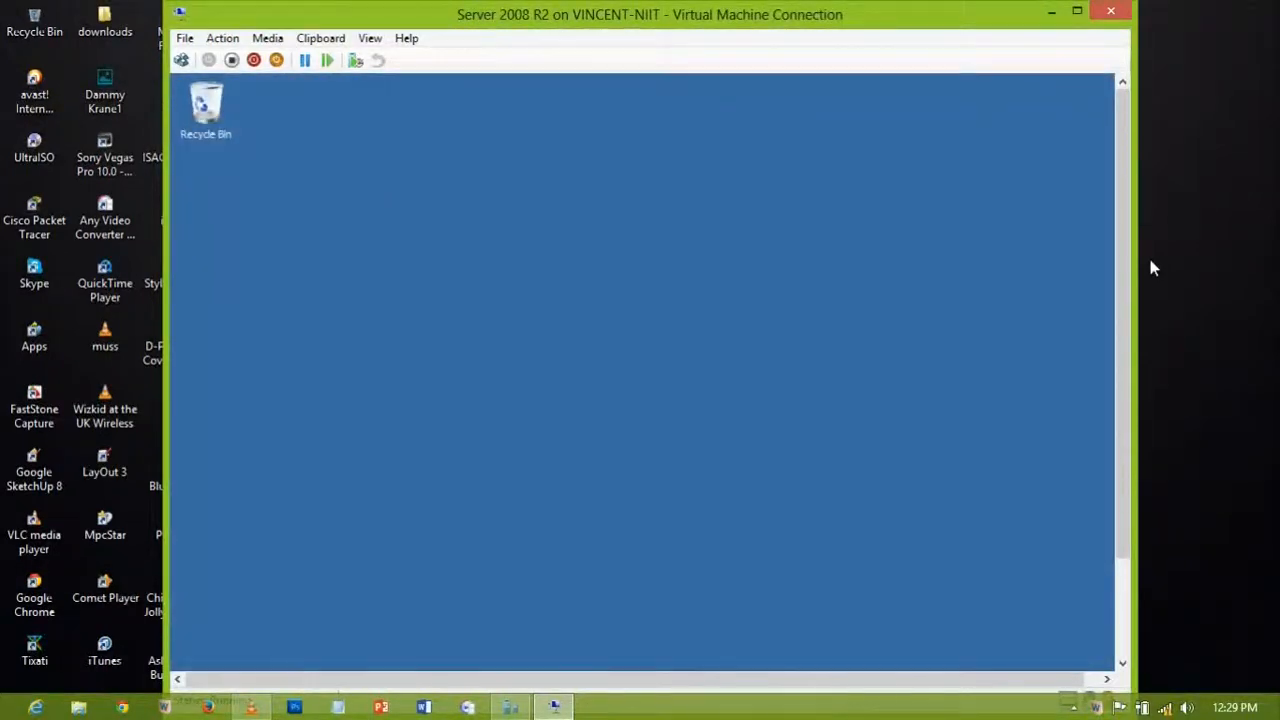
left_click_drag(1120, 295, 1062, 209)
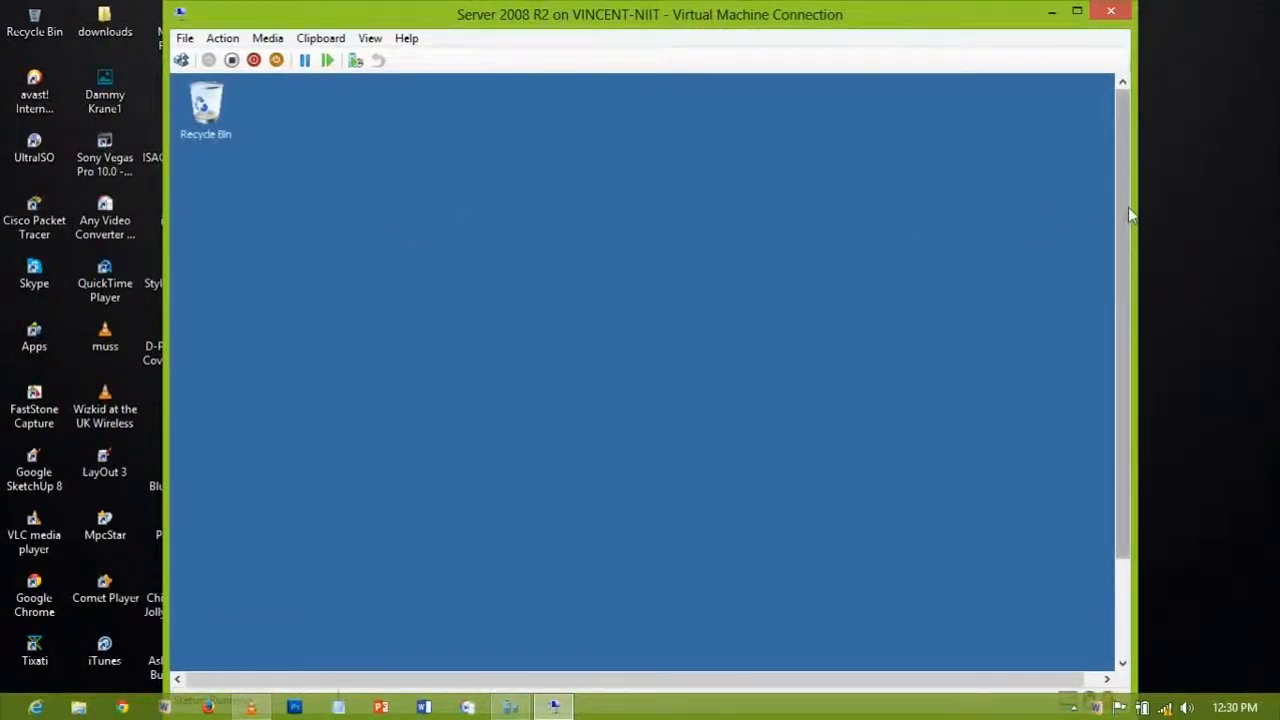
left_click_drag(1128, 207, 1128, 350)
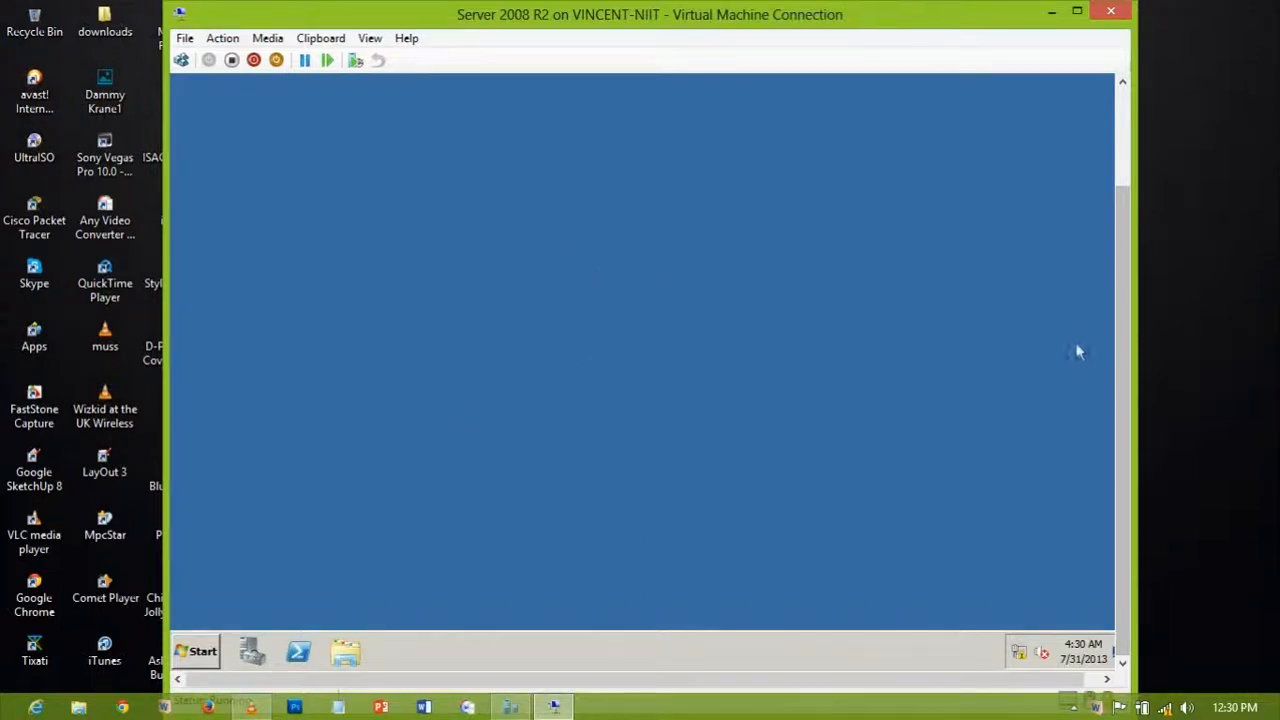
Step: Scroll the VM window to review the Initial Configuration Tasks settings
mouse_move(1122, 358)
left_mouse_down()
mouse_move(1160, 256)
mouse_move(1124, 360)
mouse_move(1135, 208)
mouse_move(1121, 371)
left_mouse_up()
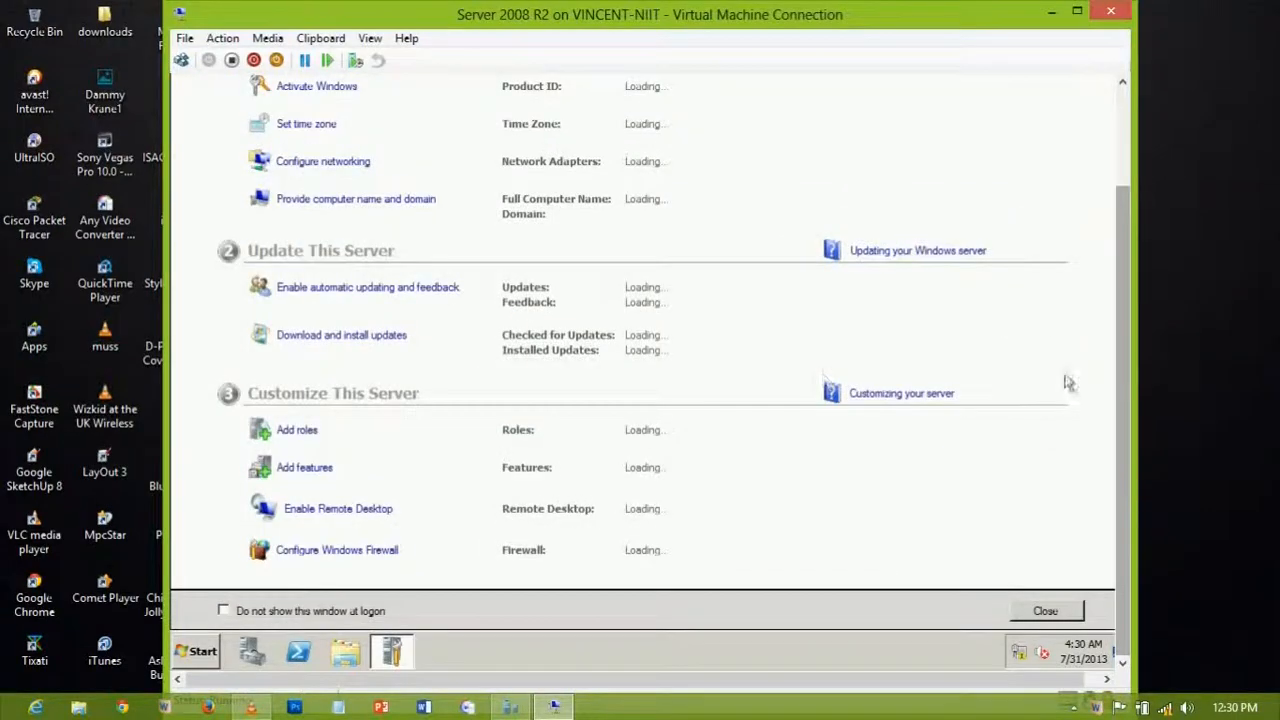
left_click_drag(1120, 414, 1119, 286)
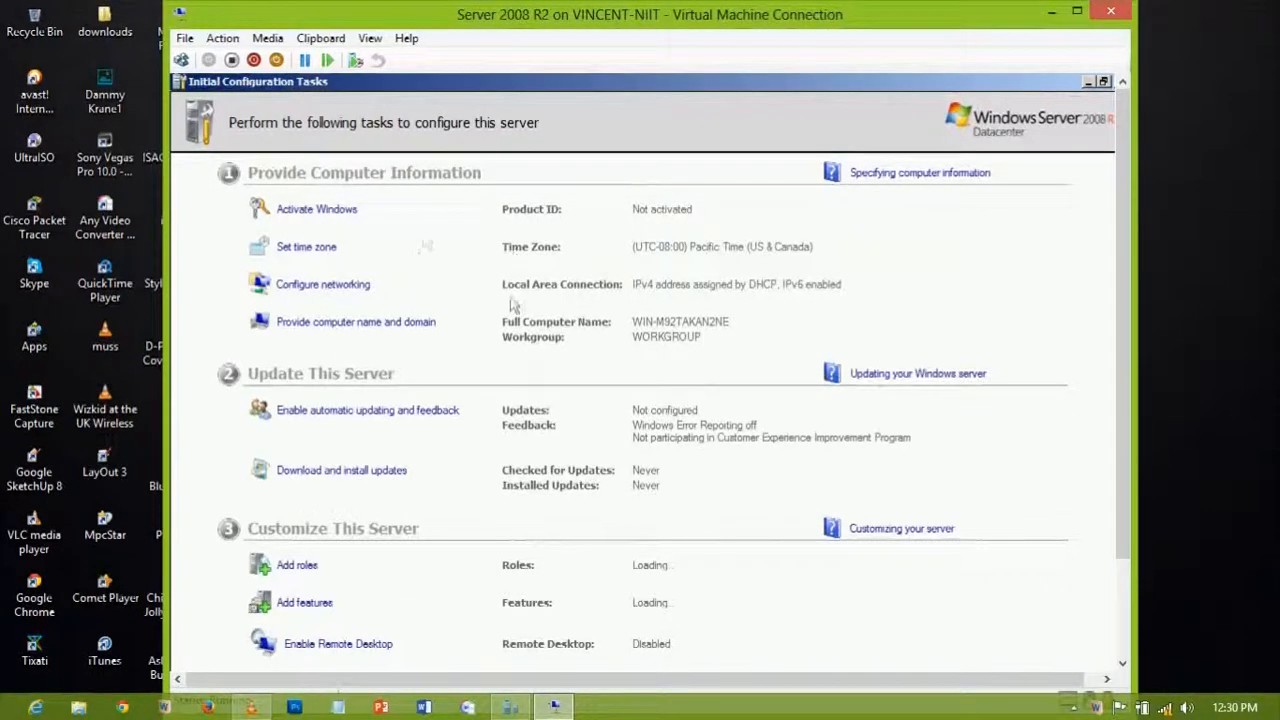
left_click_drag(1121, 226, 1136, 190)
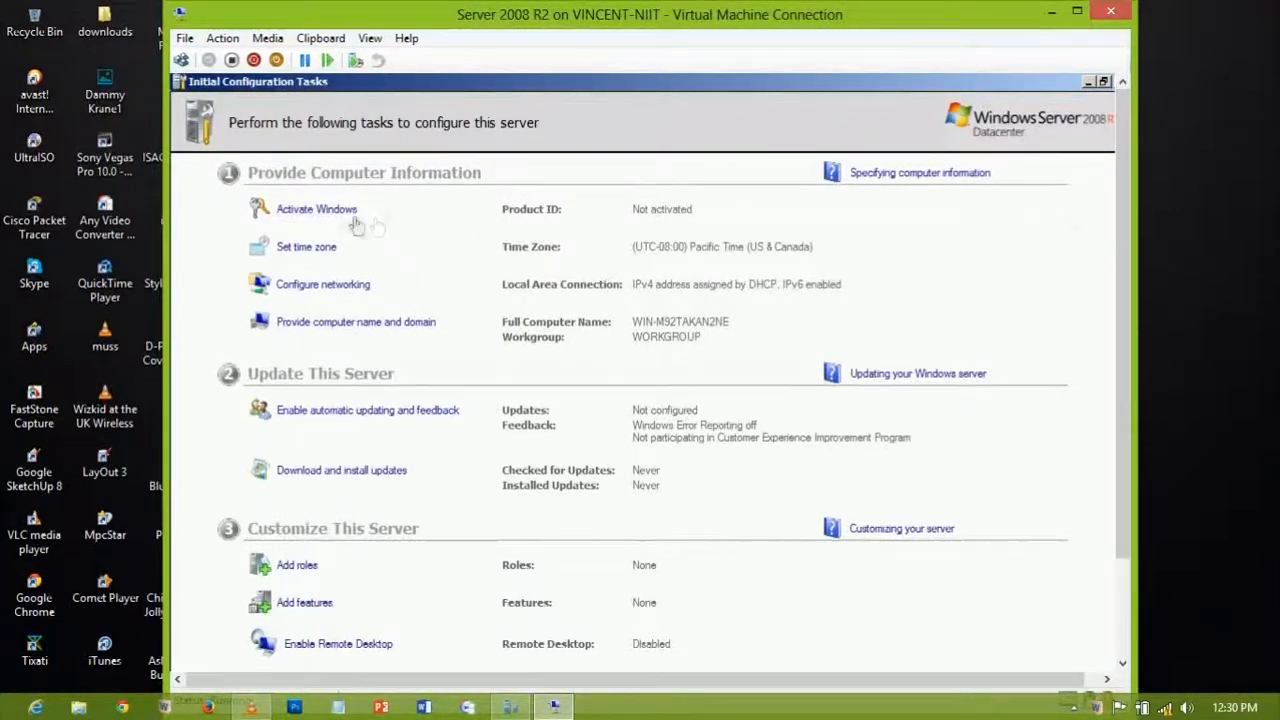
left_click_drag(1118, 210, 1117, 250)
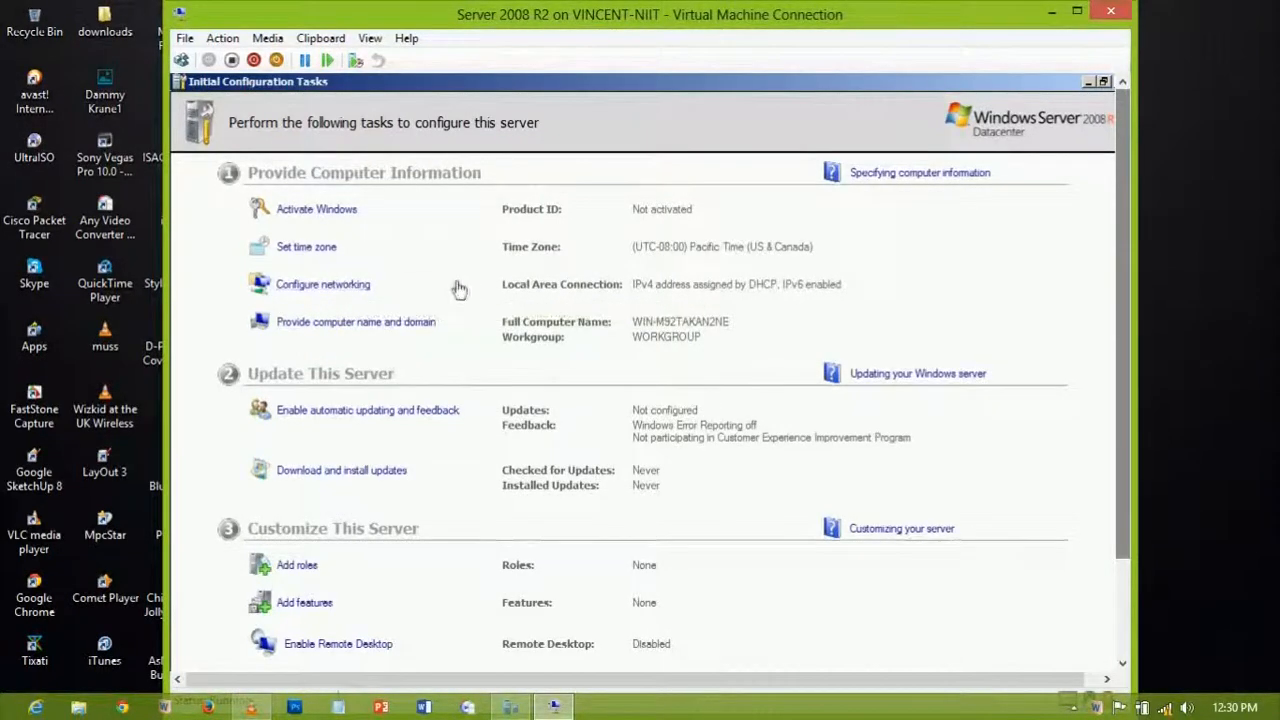
Step: Rename the computer to DC1 and close System Properties
left_click(378, 330)
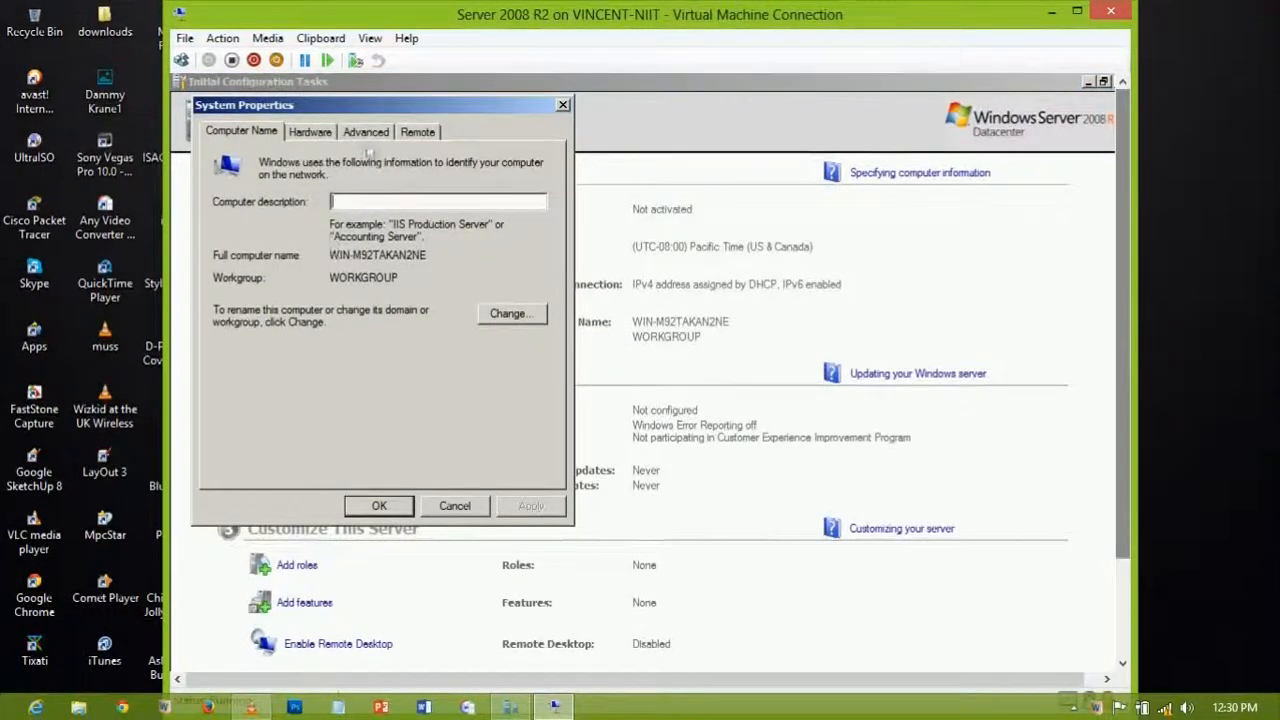
left_click(487, 315)
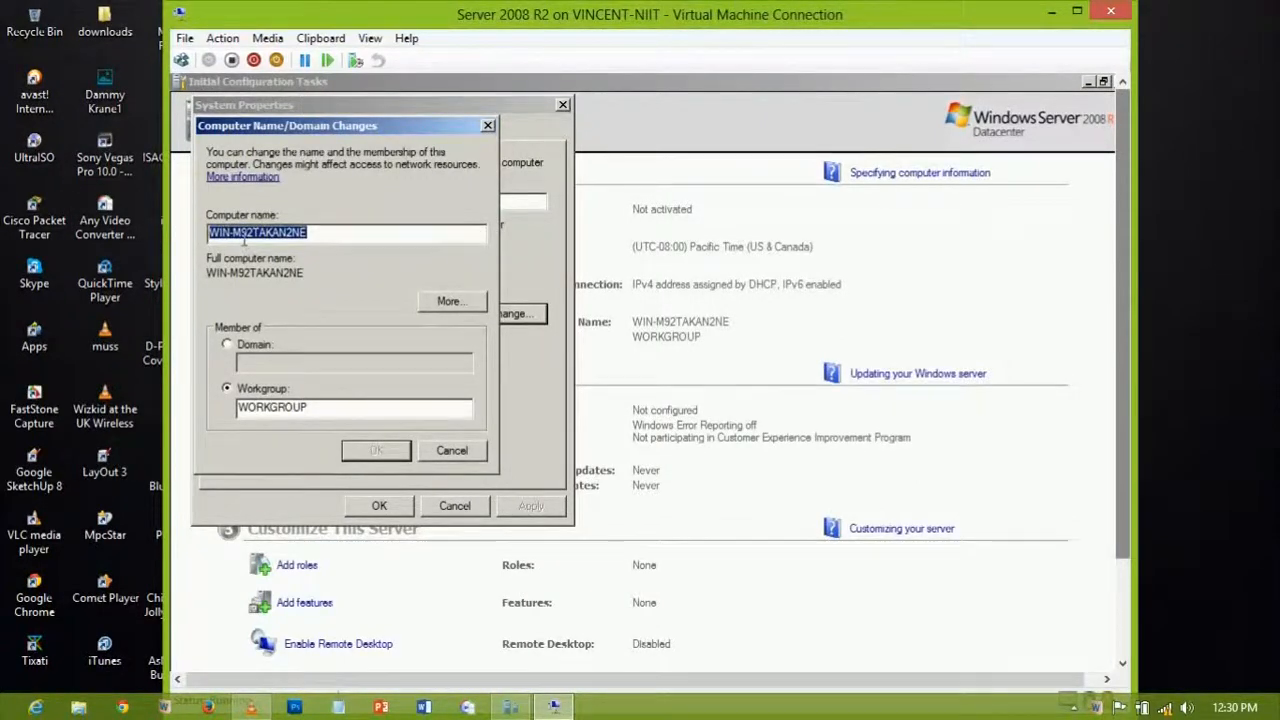
type("DC1")
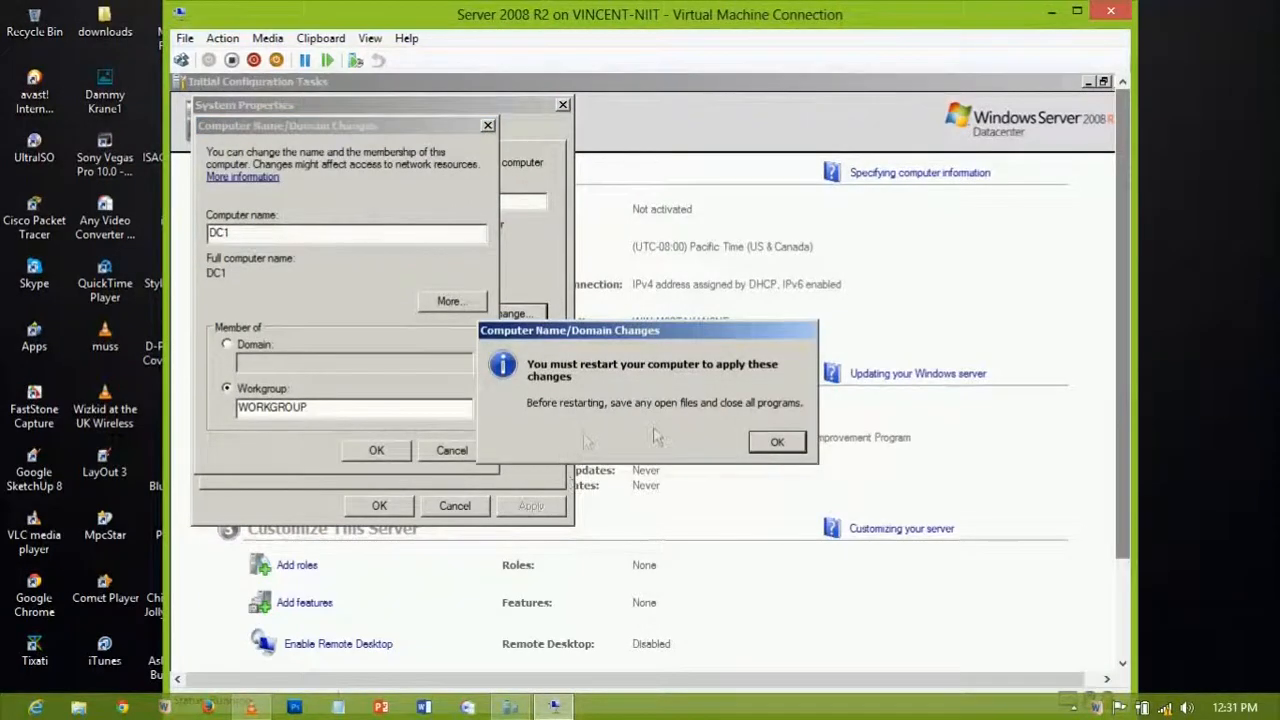
left_click(776, 444)
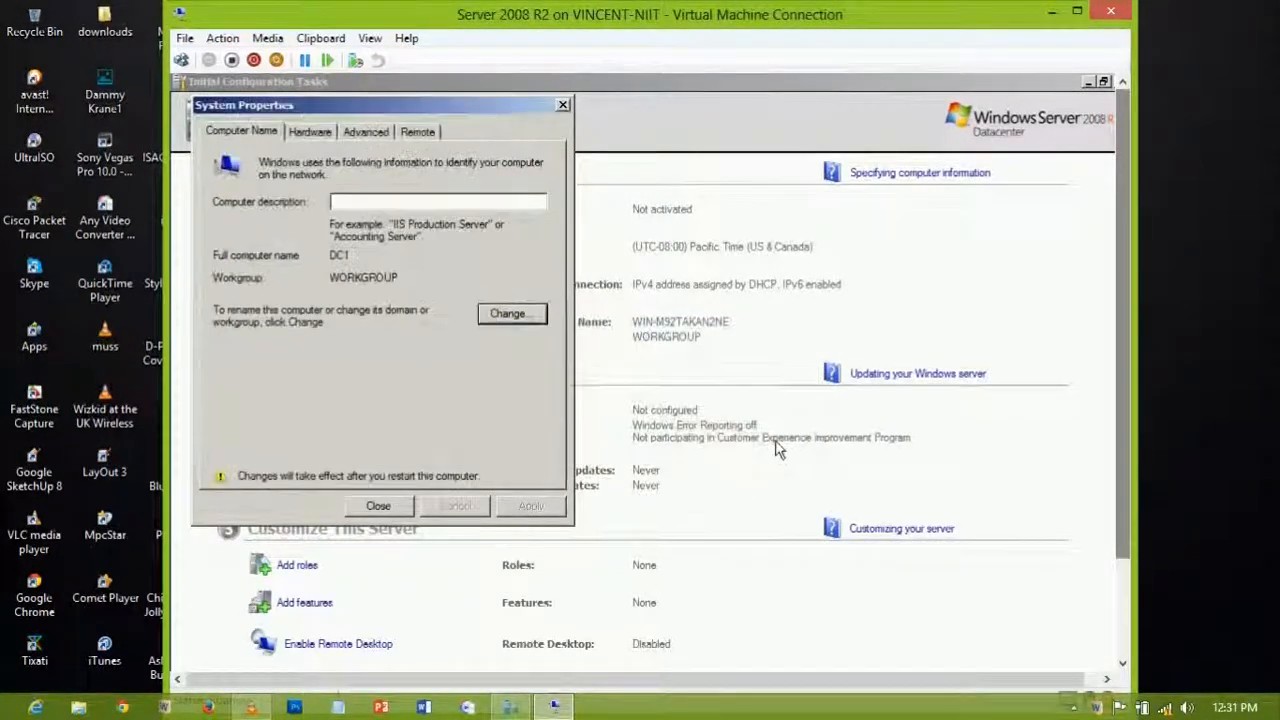
left_click(378, 507)
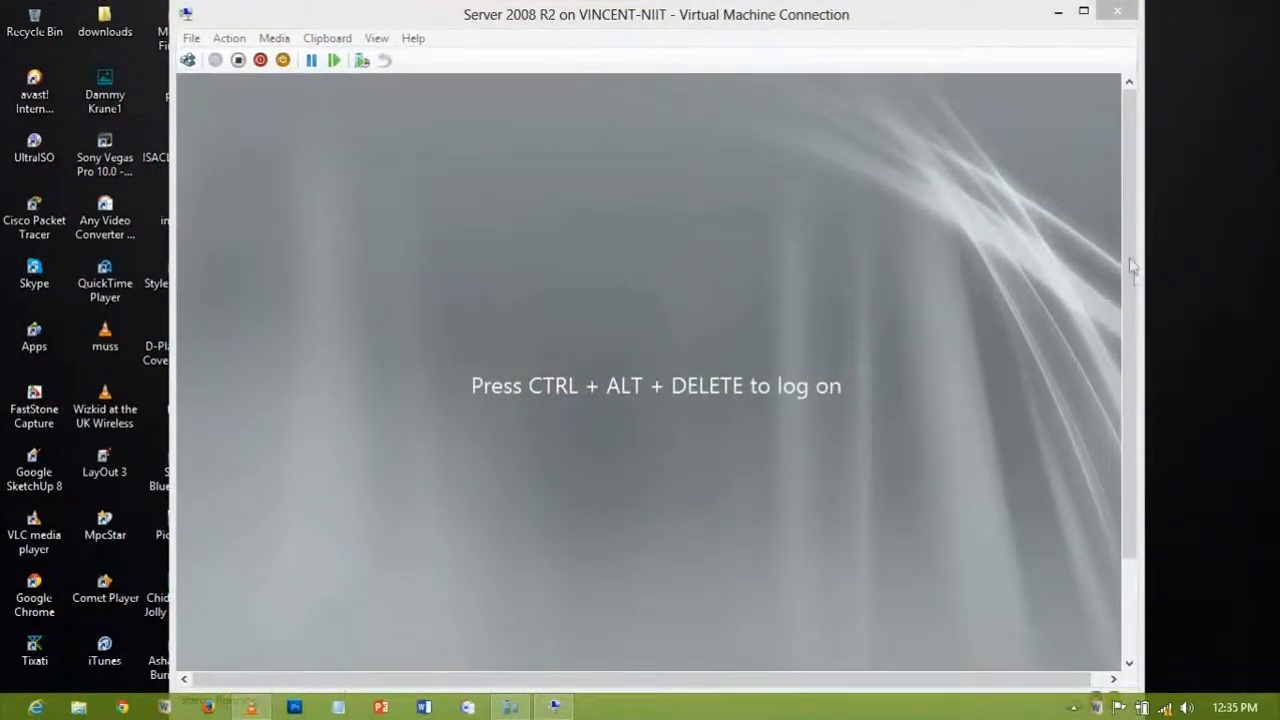
Step: Send the secure log-on signal to the guest and log on with the Administrator password
left_click_drag(1131, 266, 1130, 232)
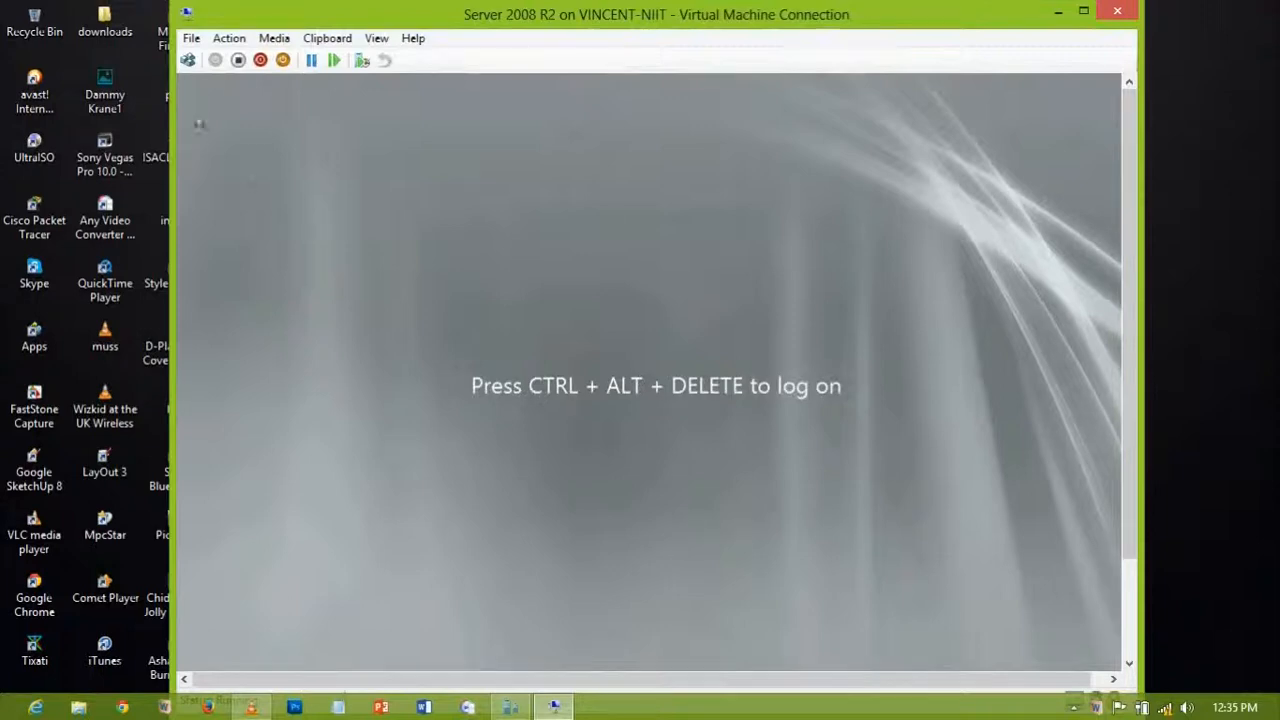
left_click(225, 38)
left_click(232, 59)
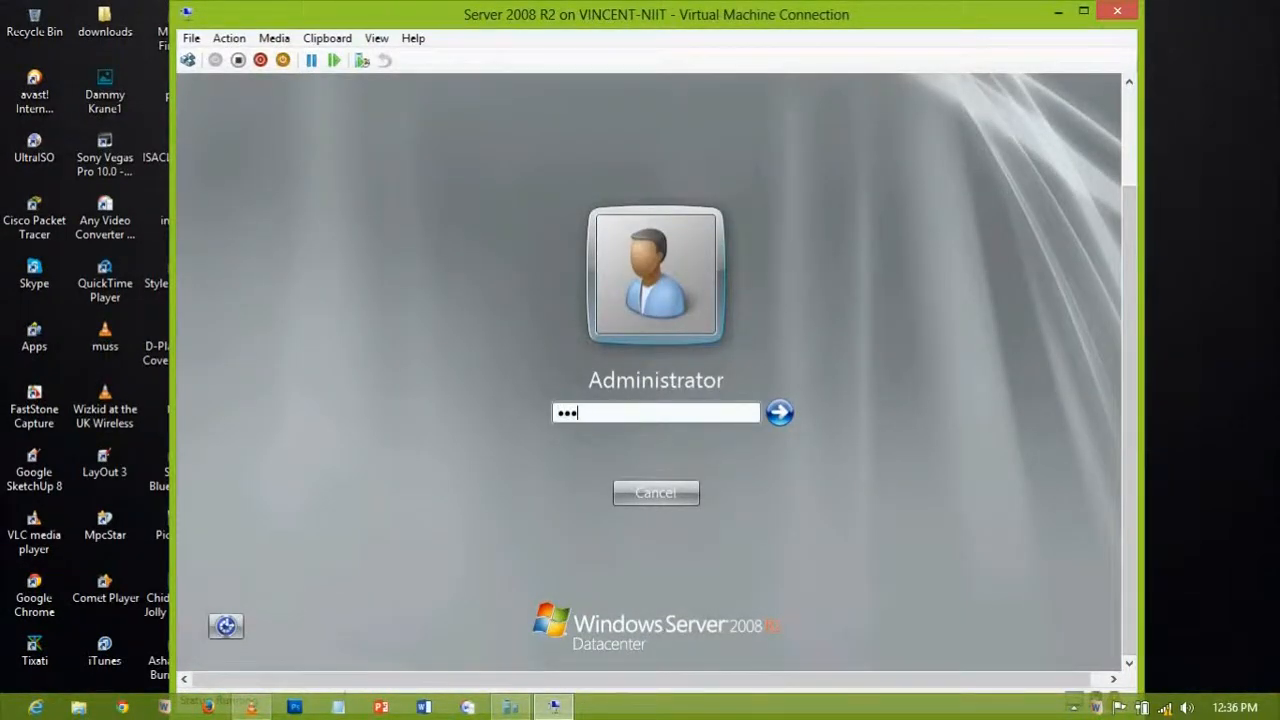
key("Return")
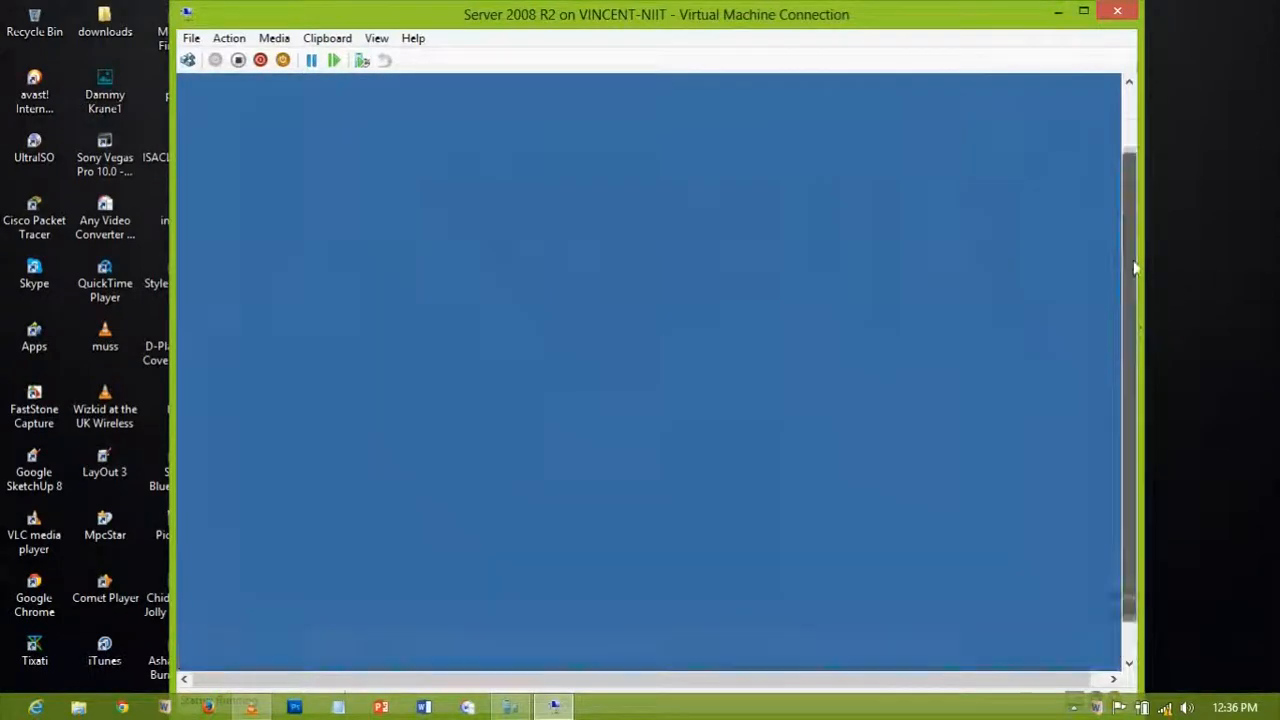
left_click_drag(1133, 350, 1131, 255)
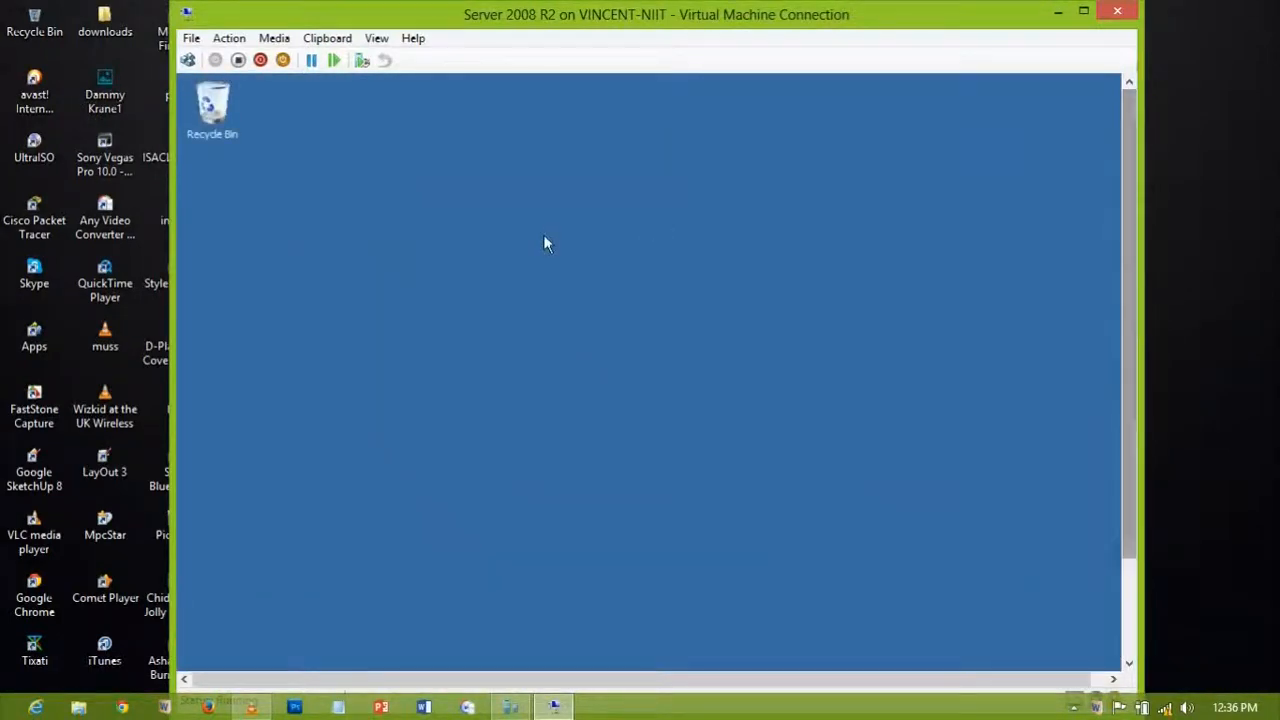
mouse_move(1126, 187)
left_mouse_down()
mouse_move(1127, 331)
mouse_move(1126, 190)
left_mouse_up()
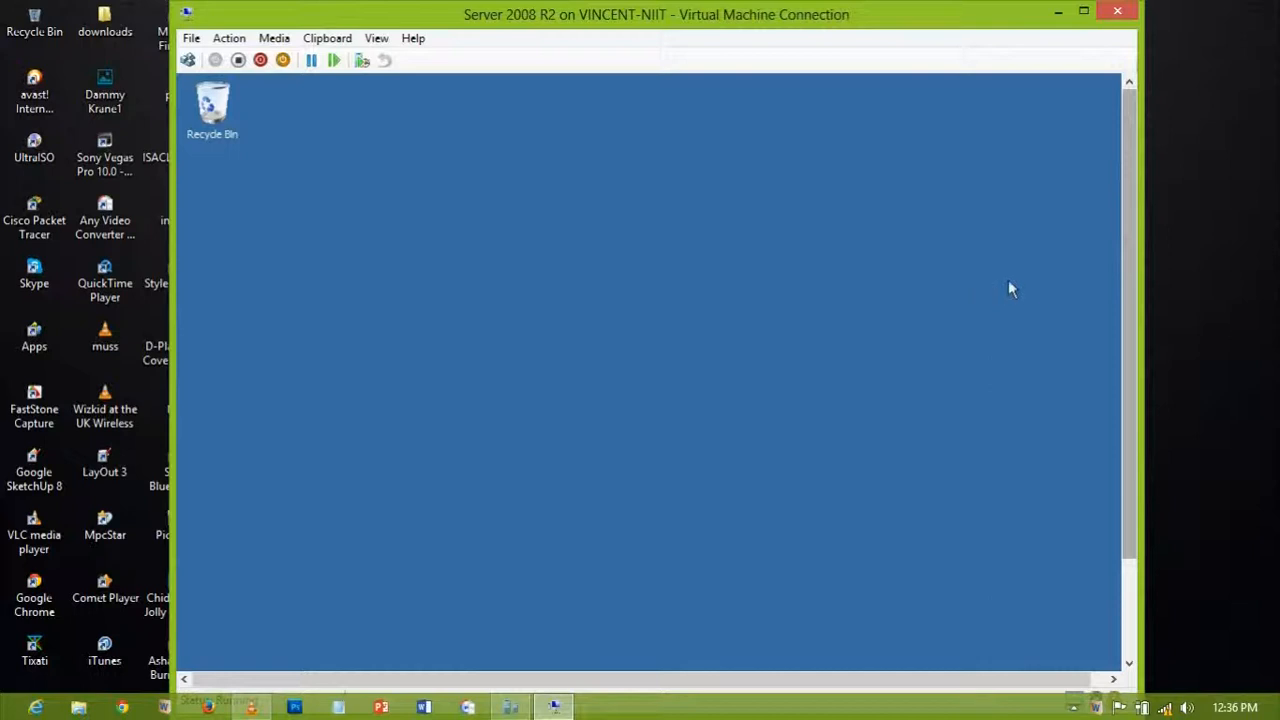
Step: Tick 'Do not show this window at logon' in DC1's Initial Configuration Tasks and close it
left_click_drag(1128, 309, 1130, 379)
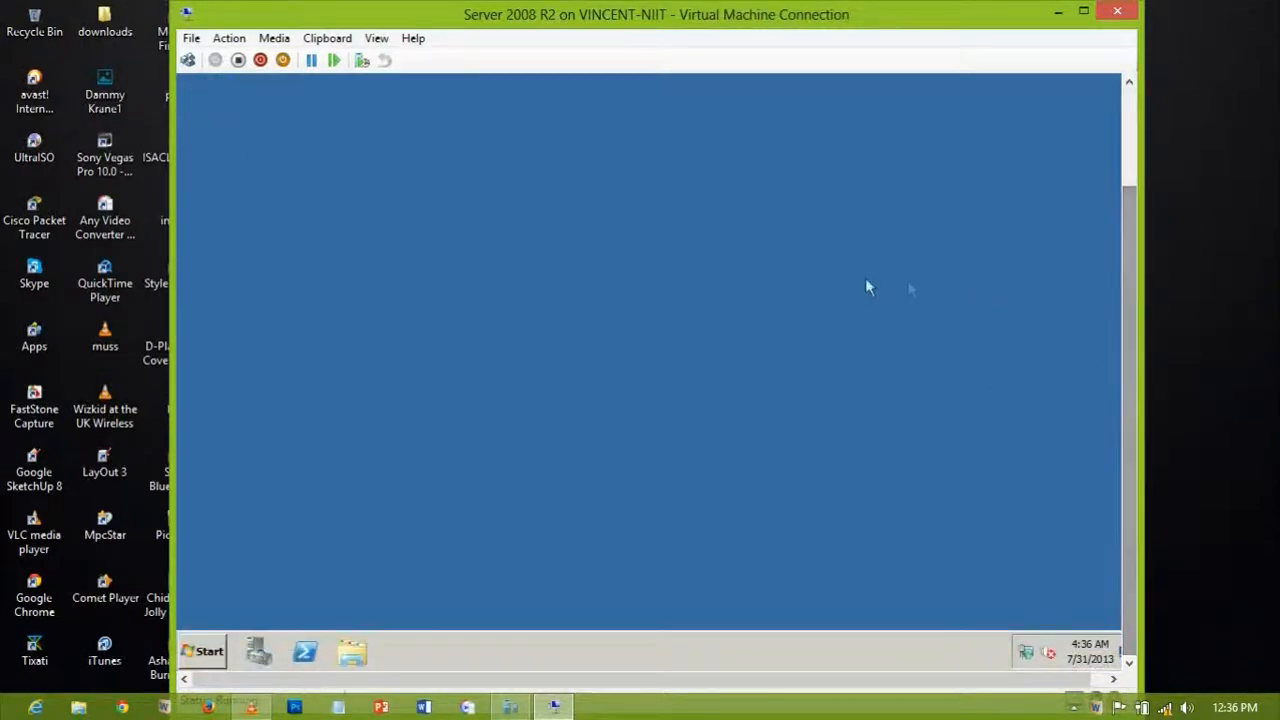
left_click_drag(1130, 386, 1126, 268)
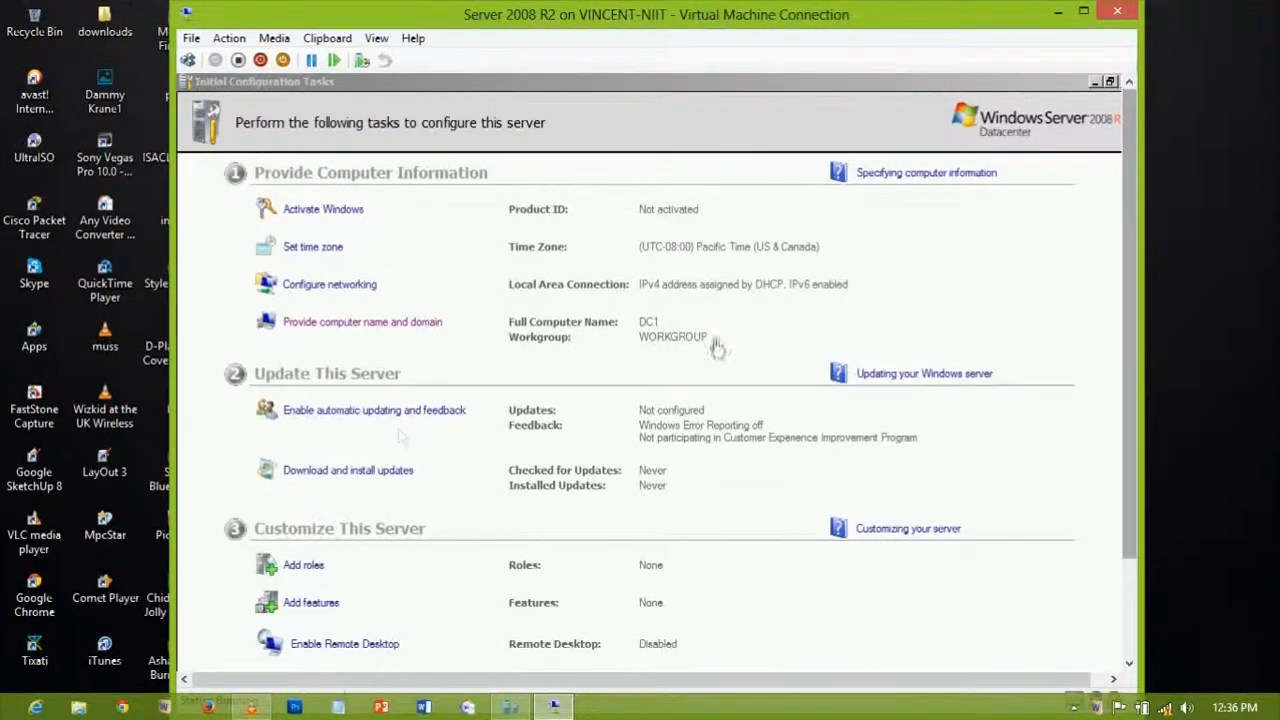
scroll(1131, 252, "down", 2)
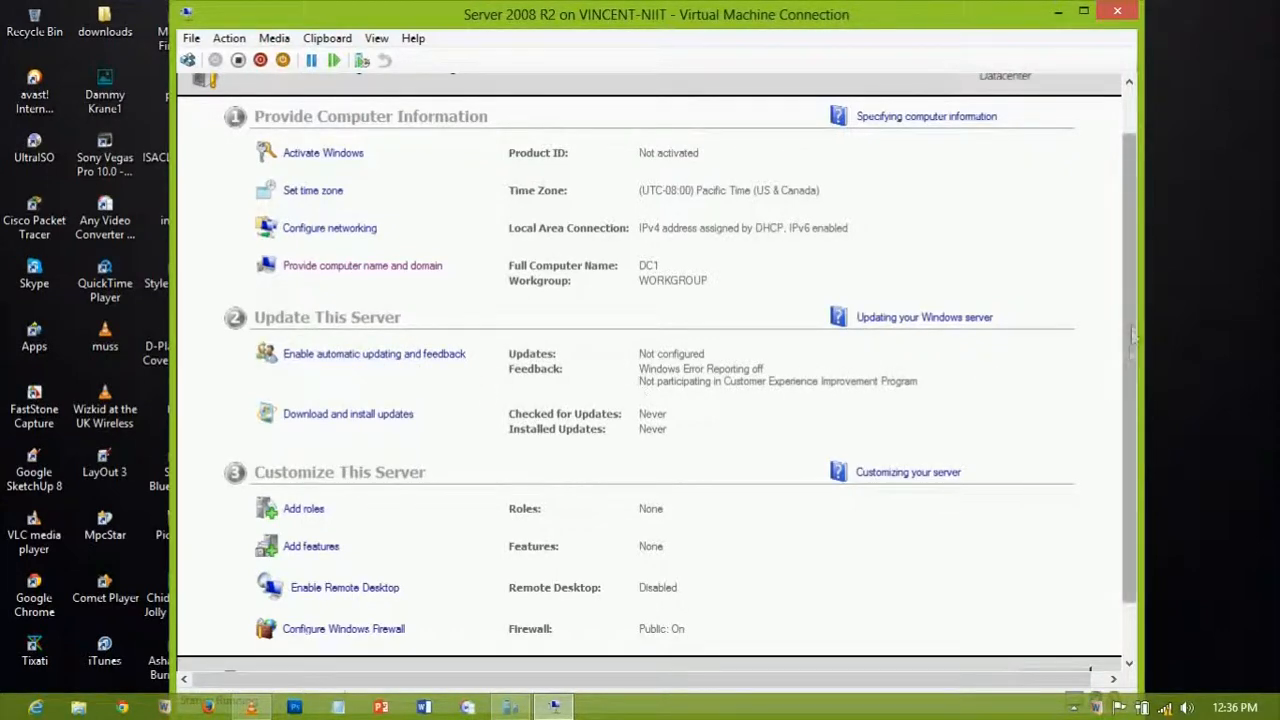
left_click_drag(1132, 320, 1125, 400)
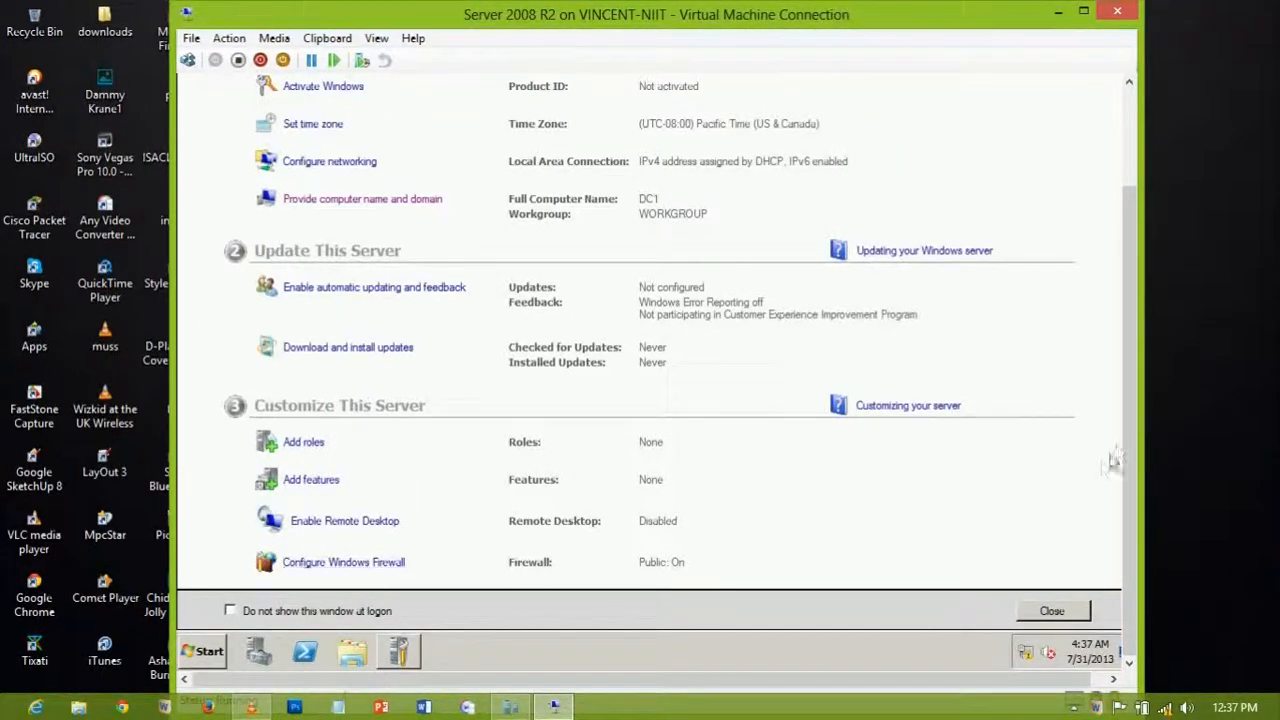
left_click_drag(1125, 427, 1120, 500)
left_click_drag(1125, 403, 1089, 462)
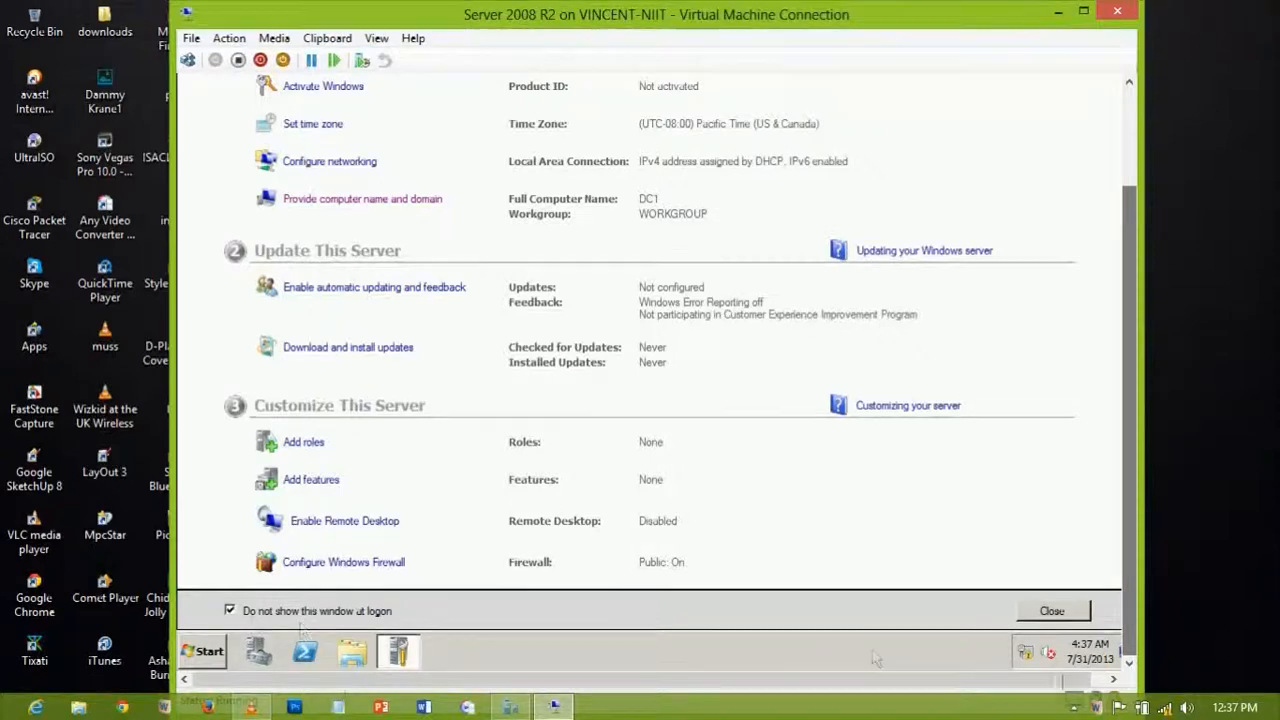
left_click(1052, 611)
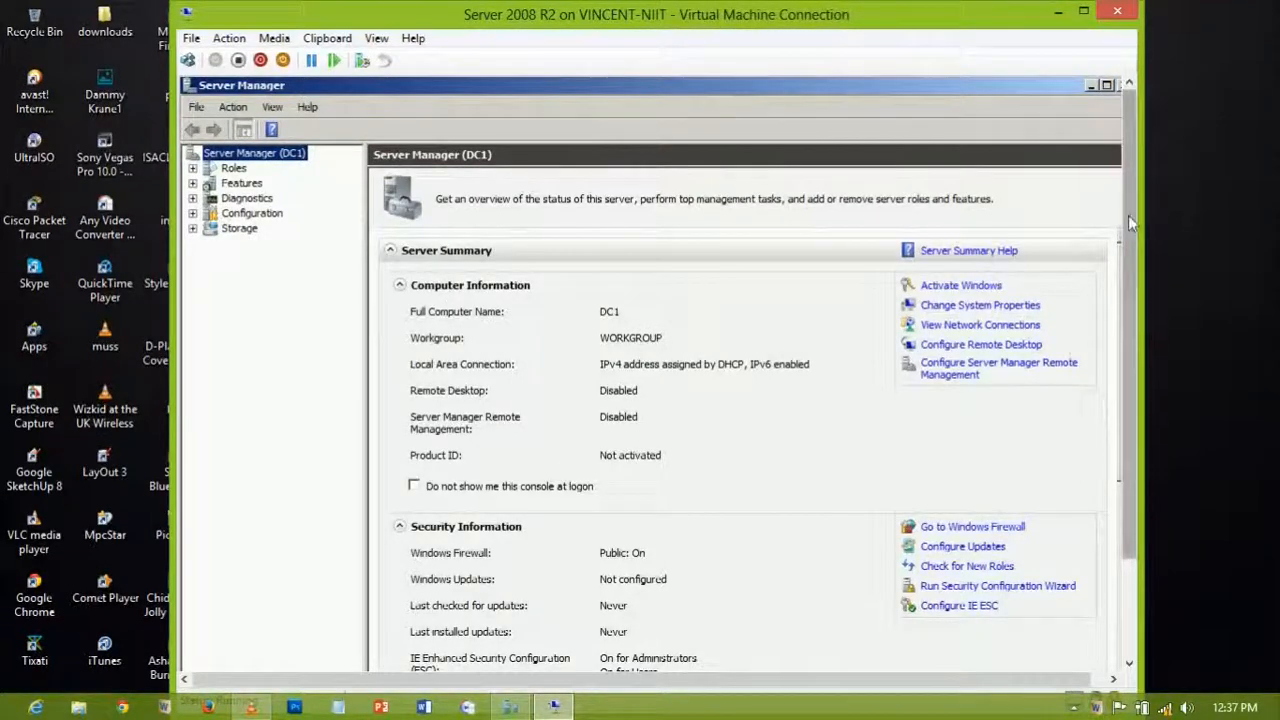
Step: Restore down the Server Manager window, then close it
left_click_drag(1130, 248, 1135, 352)
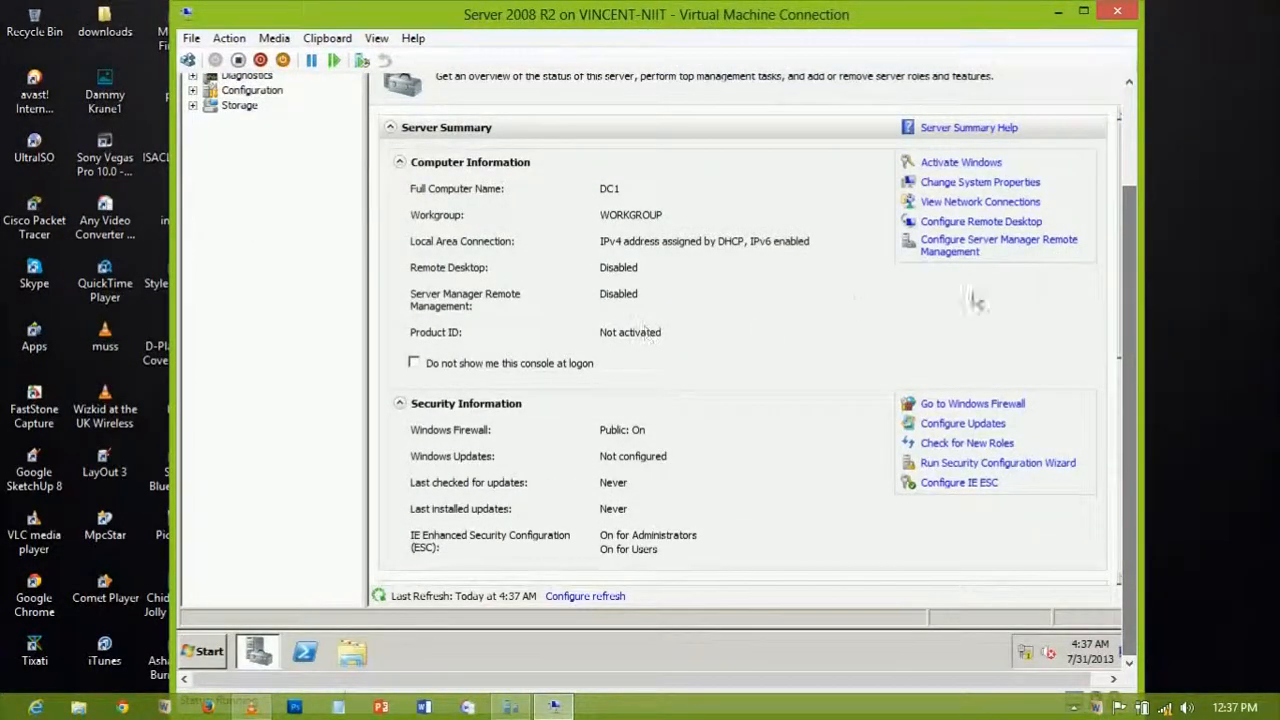
scroll(715, 268, "up", 3)
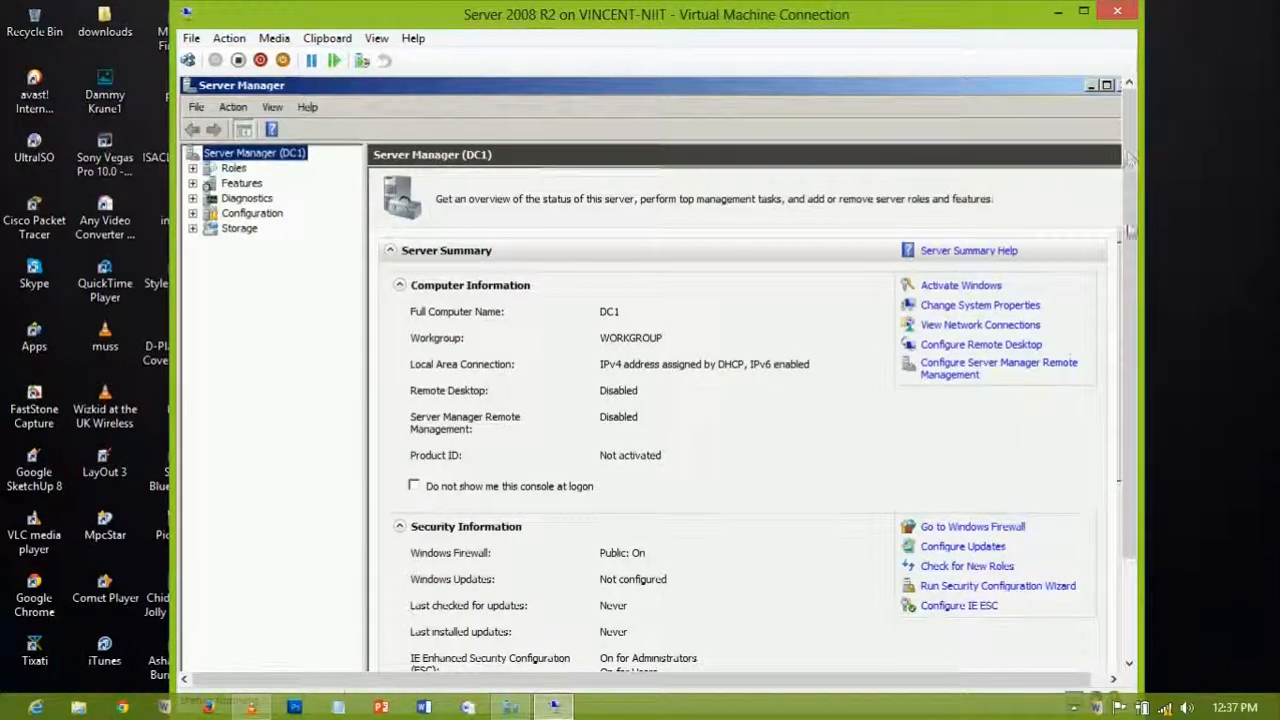
left_click(1106, 85)
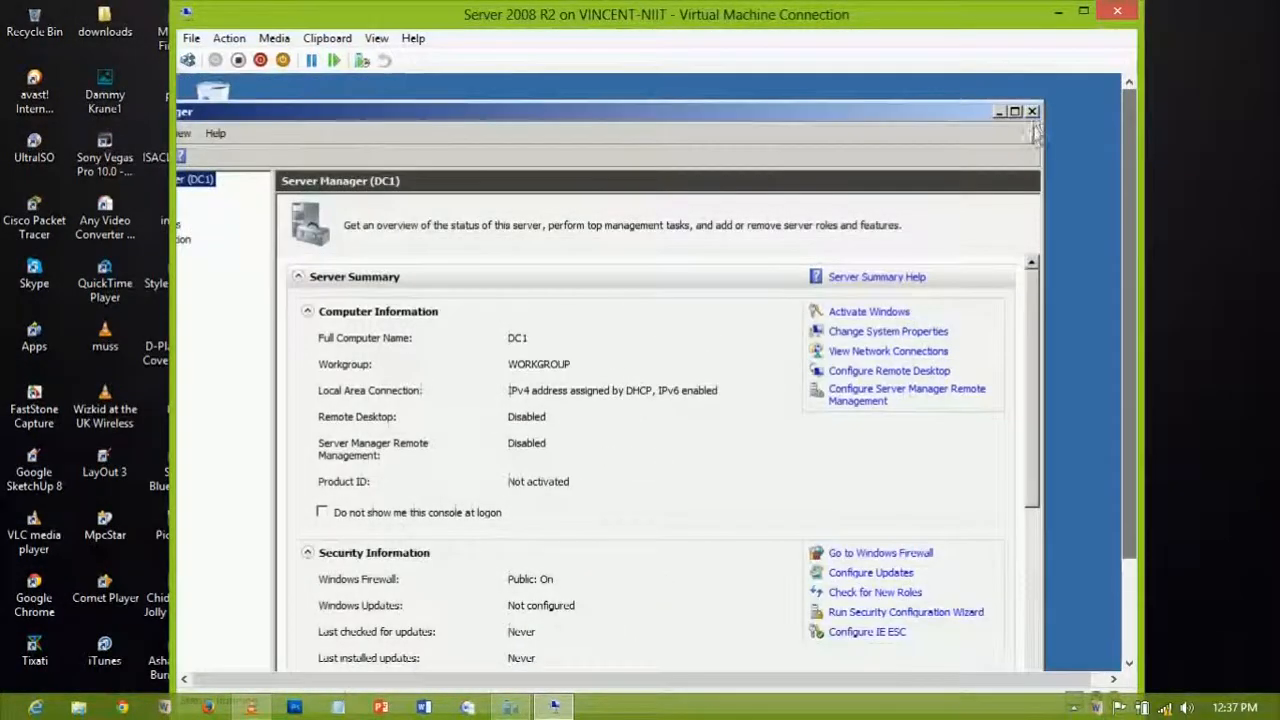
left_click(1032, 111)
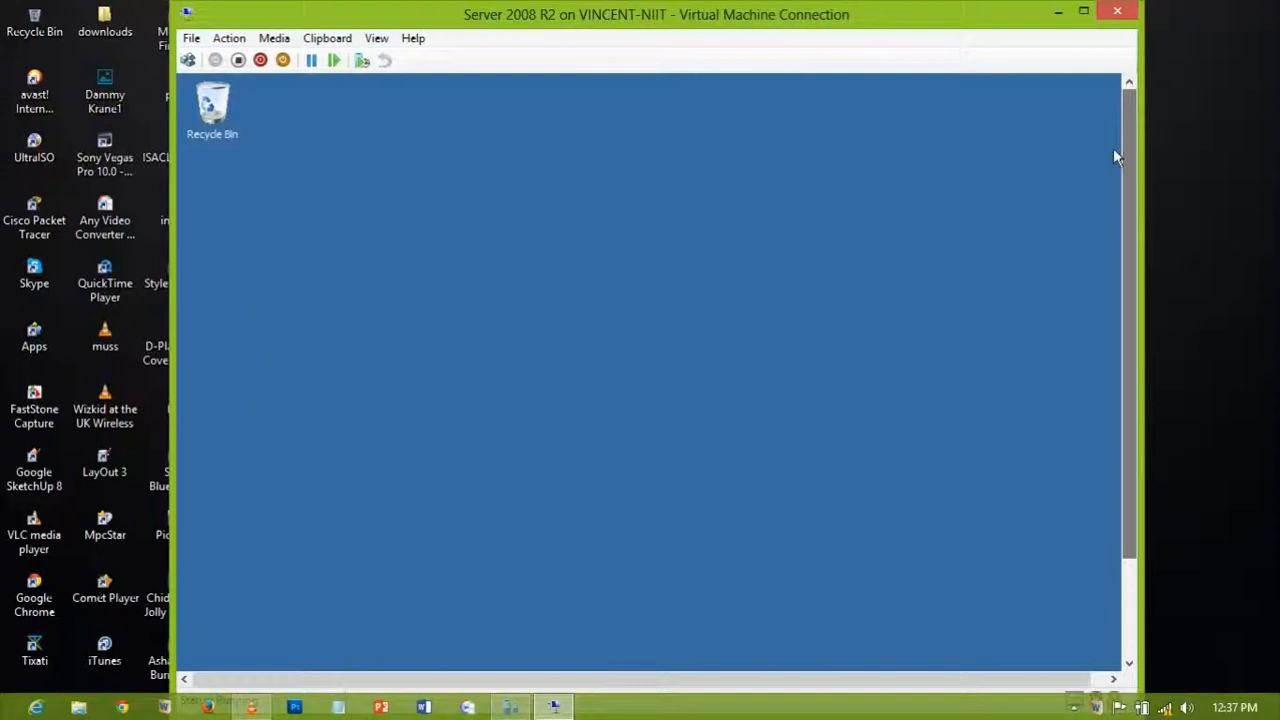
right_click(362, 194)
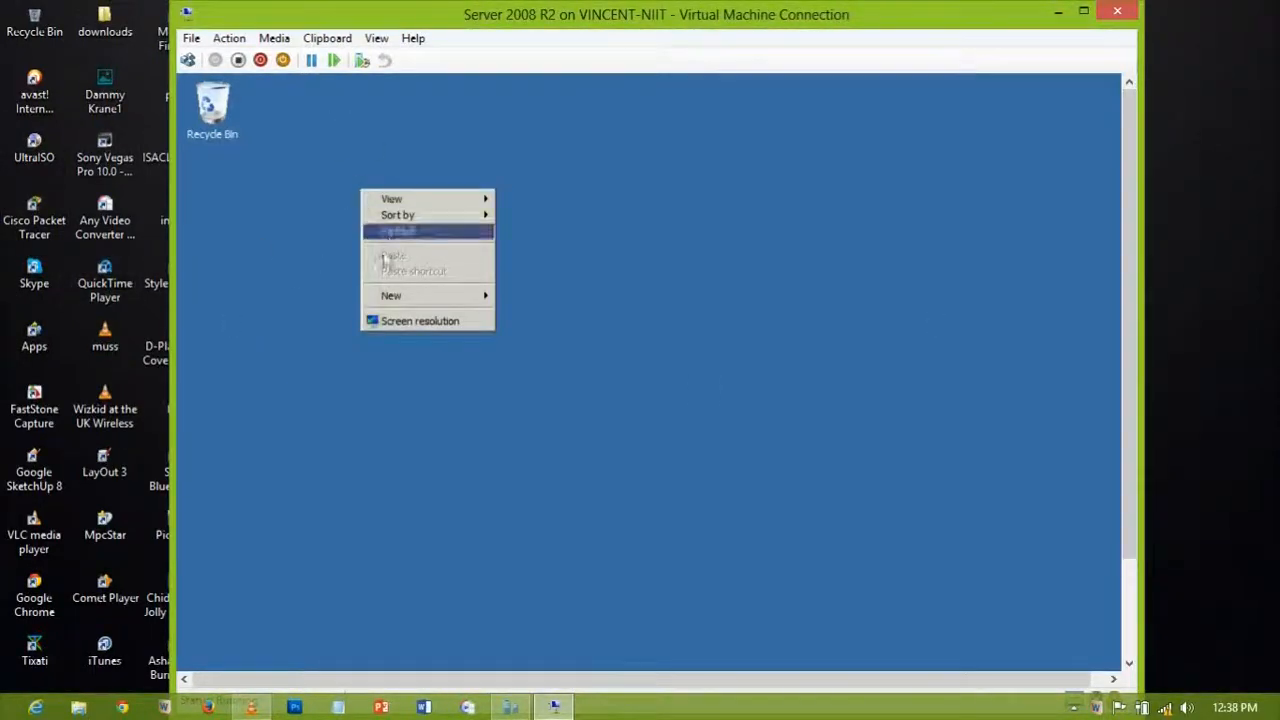
left_click(392, 322)
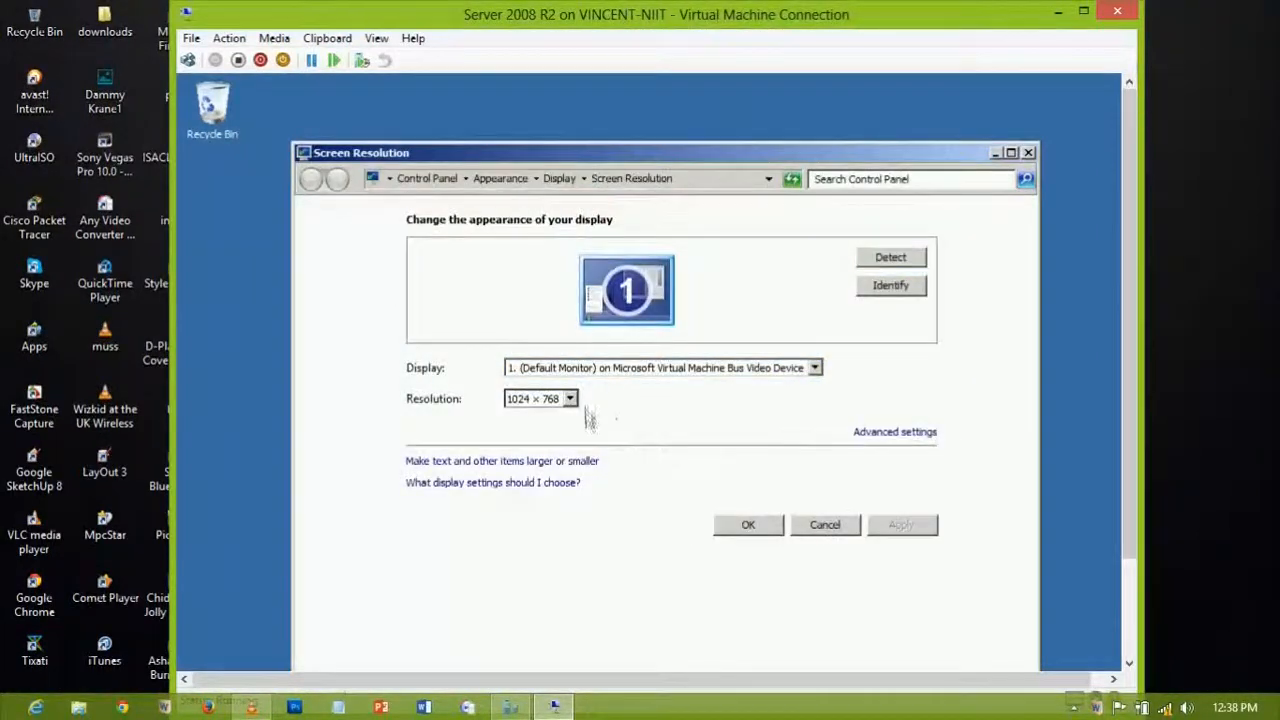
left_click(569, 398)
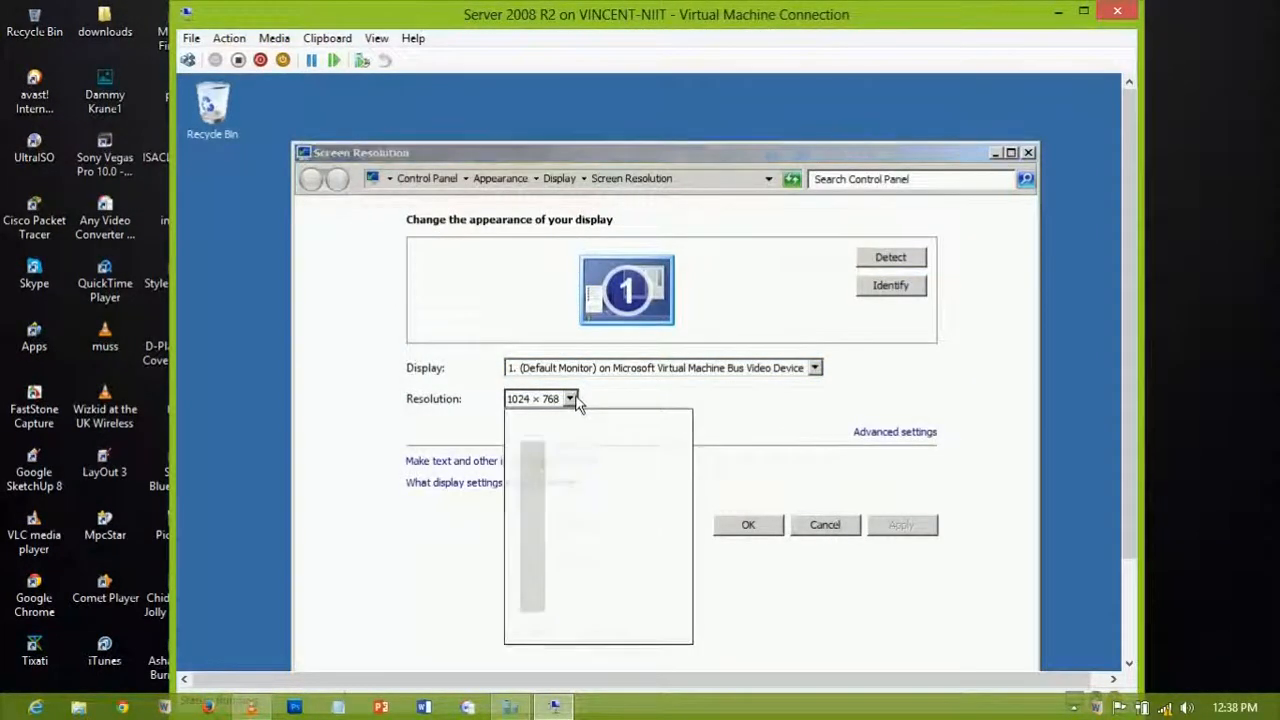
left_click_drag(530, 562, 533, 513)
left_click(533, 518)
left_click(533, 518)
mouse_move(535, 525)
left_mouse_down()
mouse_move(537, 560)
mouse_move(527, 466)
mouse_move(532, 528)
left_mouse_up()
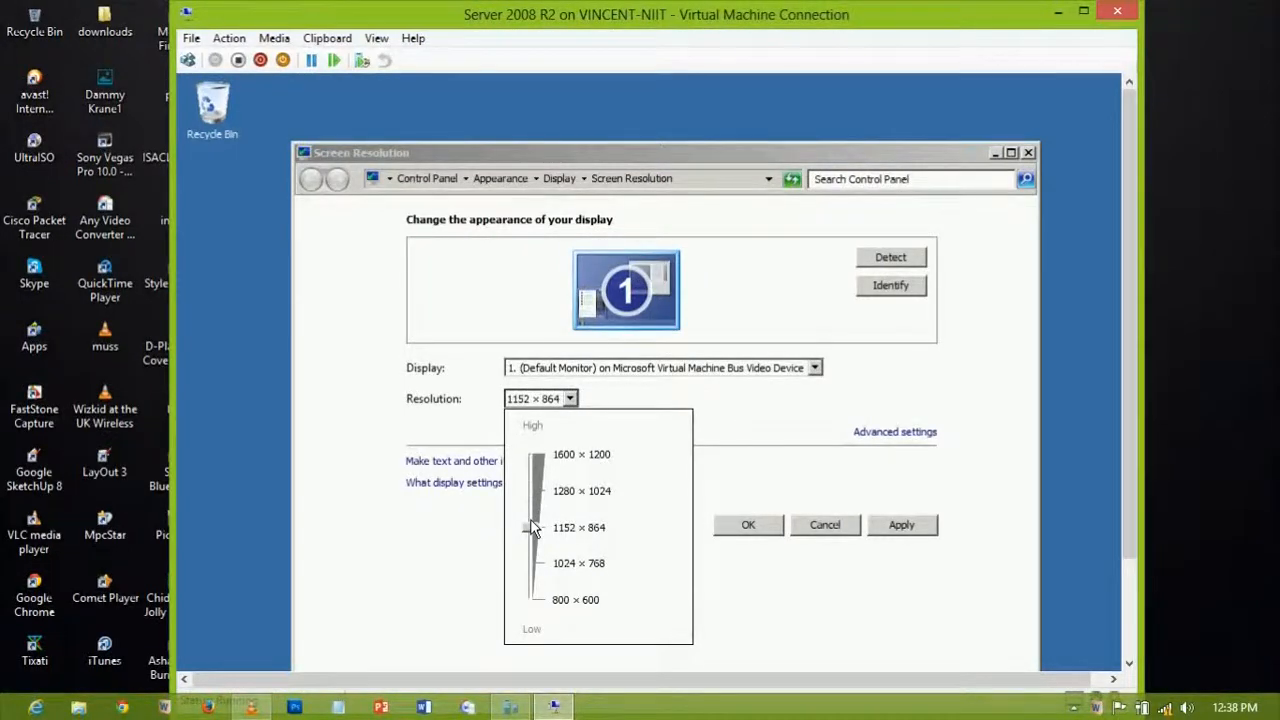
left_click(902, 527)
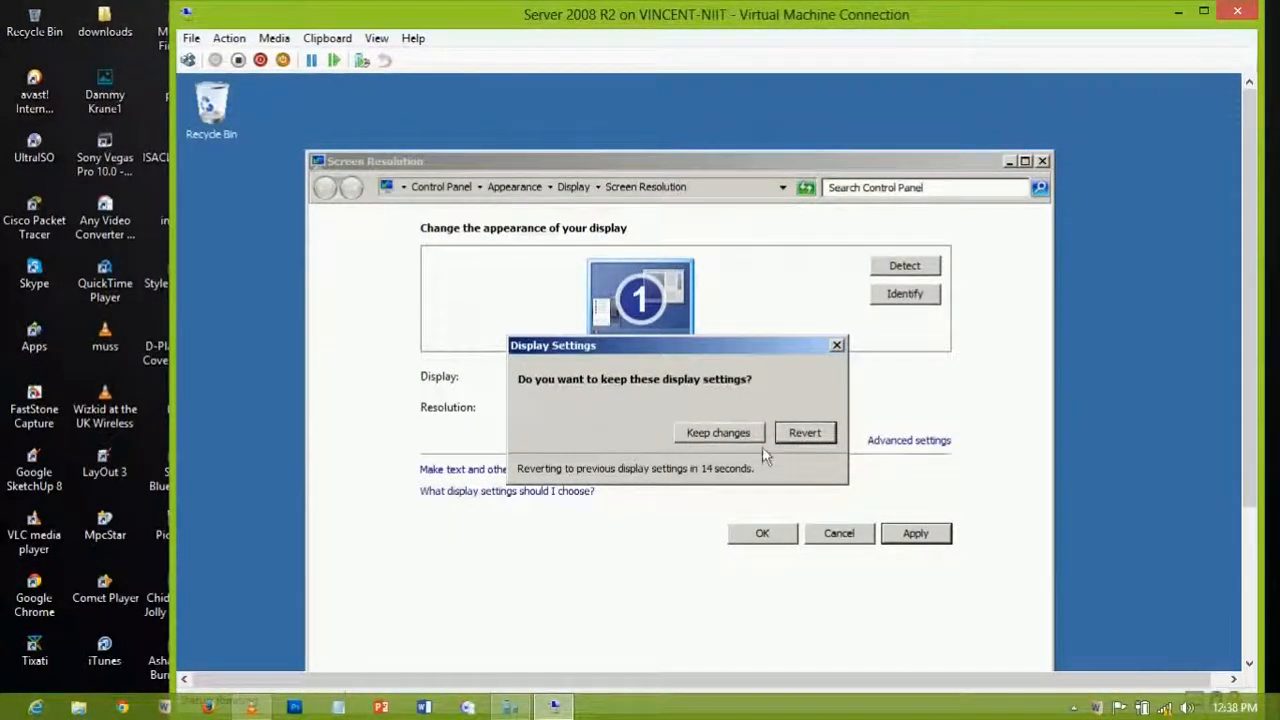
left_click(805, 433)
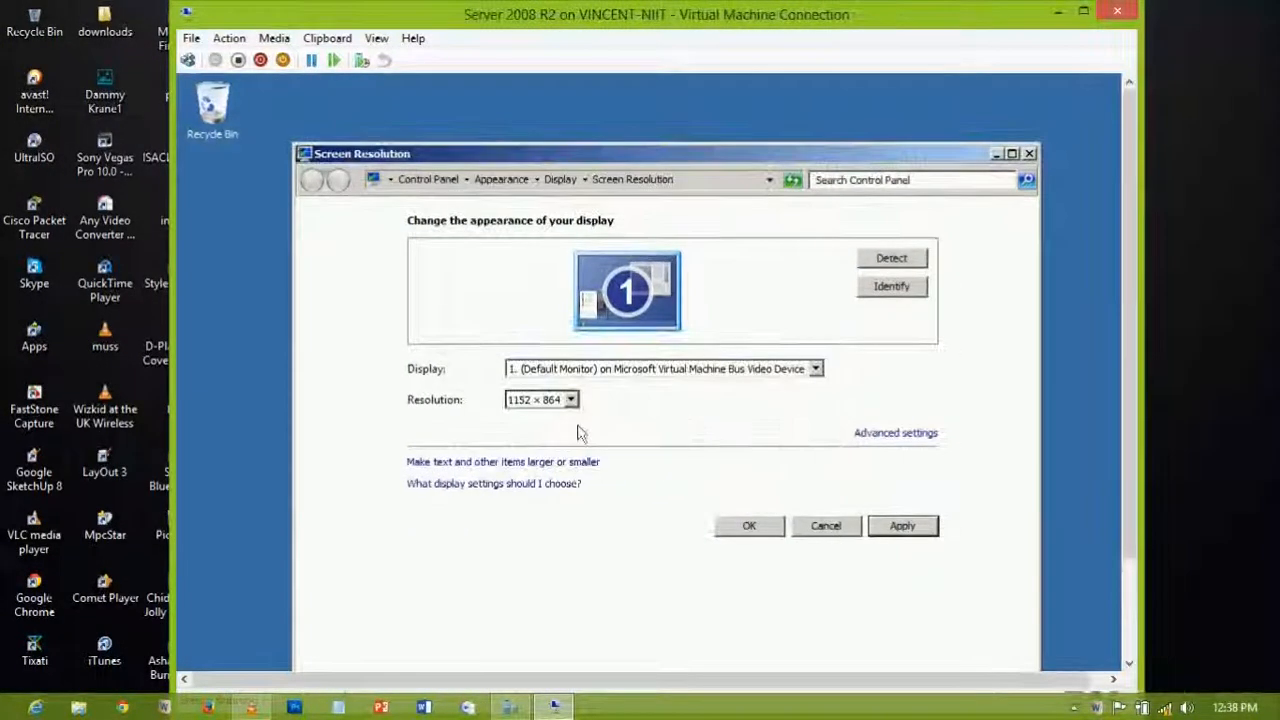
left_click(571, 400)
left_click(534, 497)
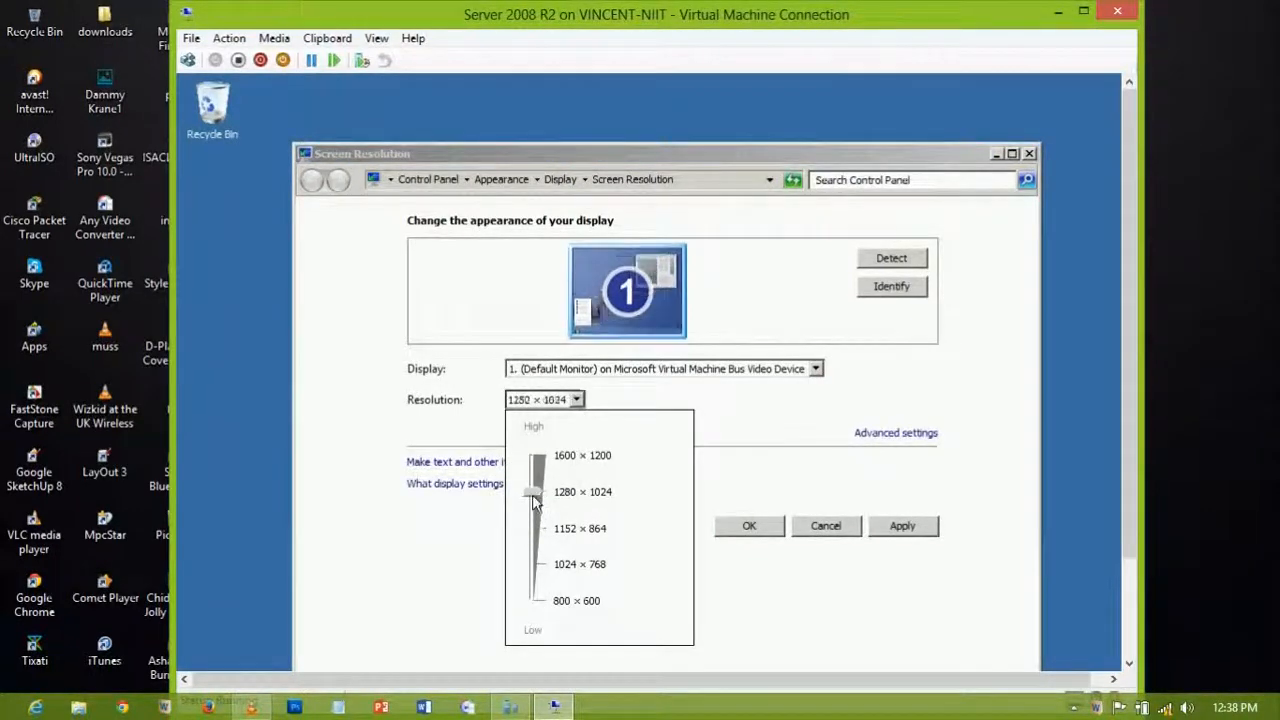
left_click(540, 542)
left_click(535, 563)
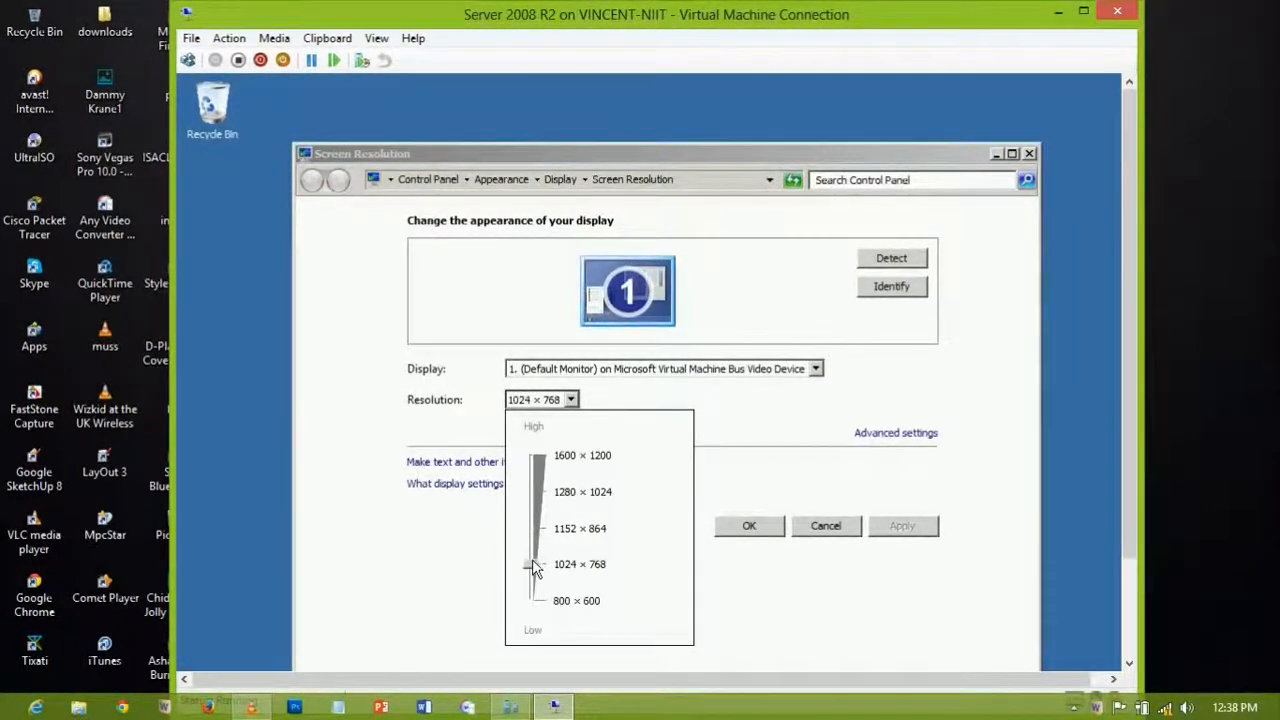
left_click(531, 508)
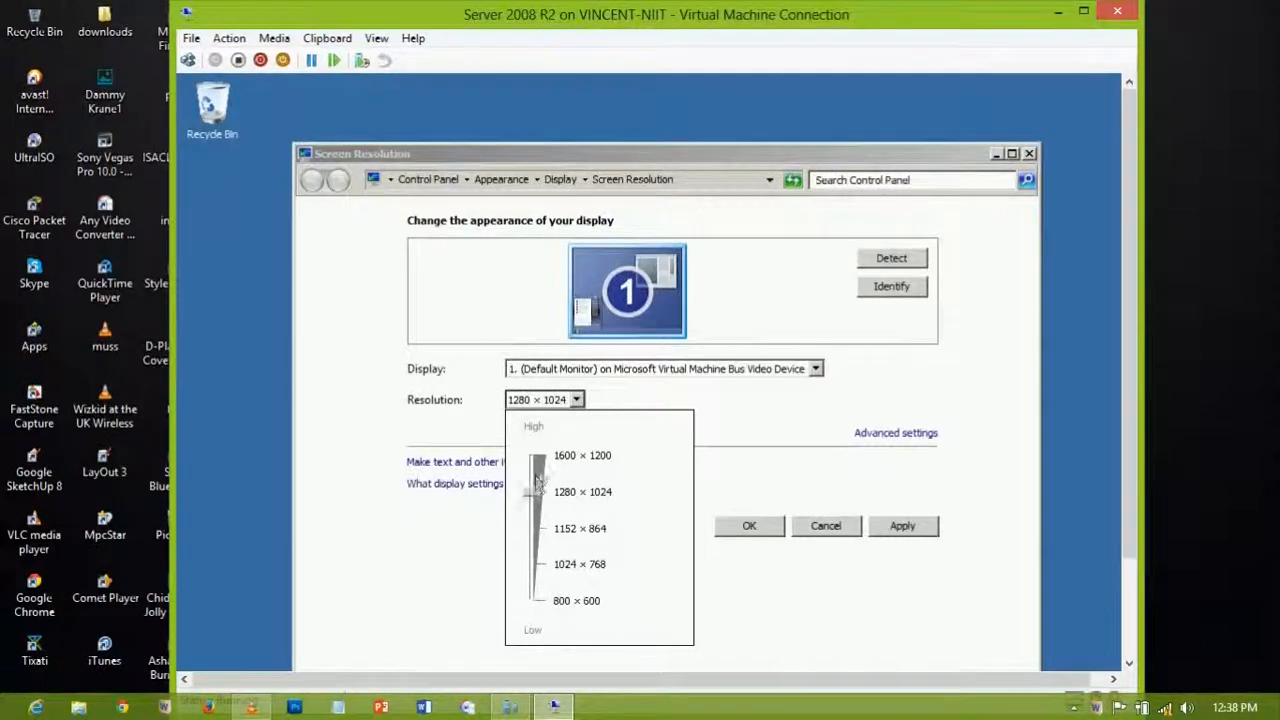
left_click(537, 455)
left_click(815, 415)
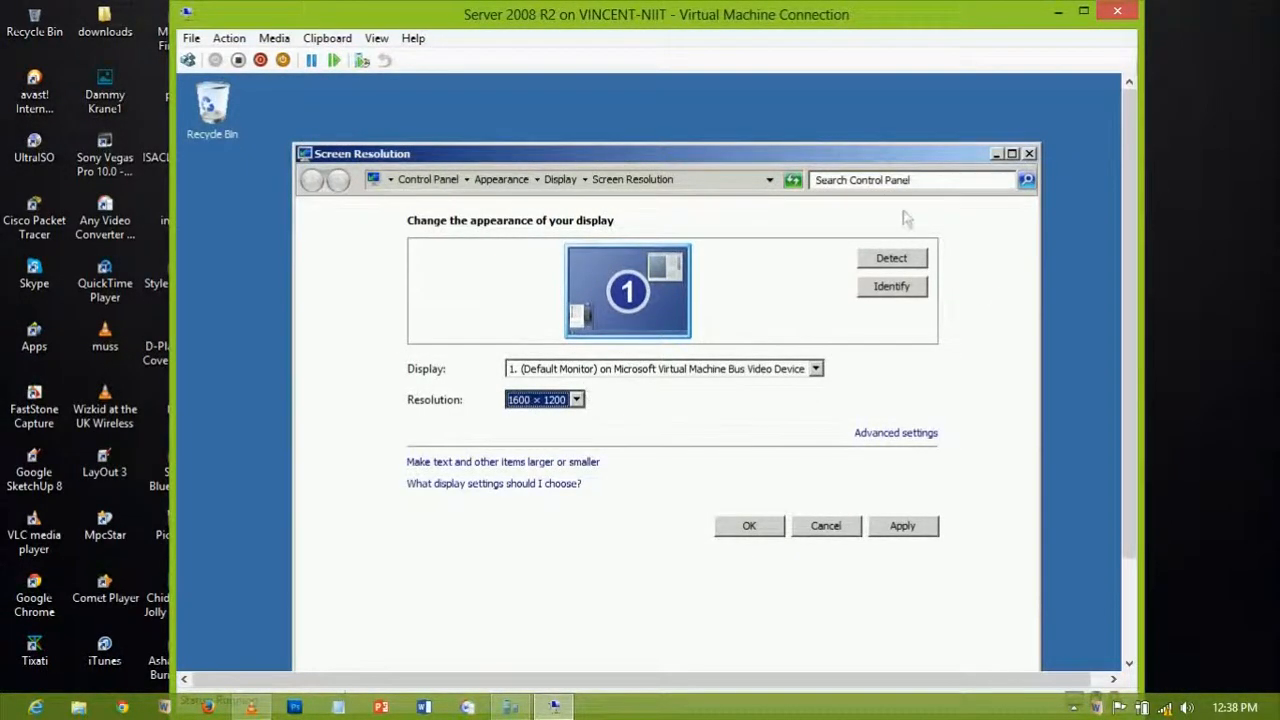
left_click(577, 400)
key("Down")
key("Down")
key("Down")
key("Down")
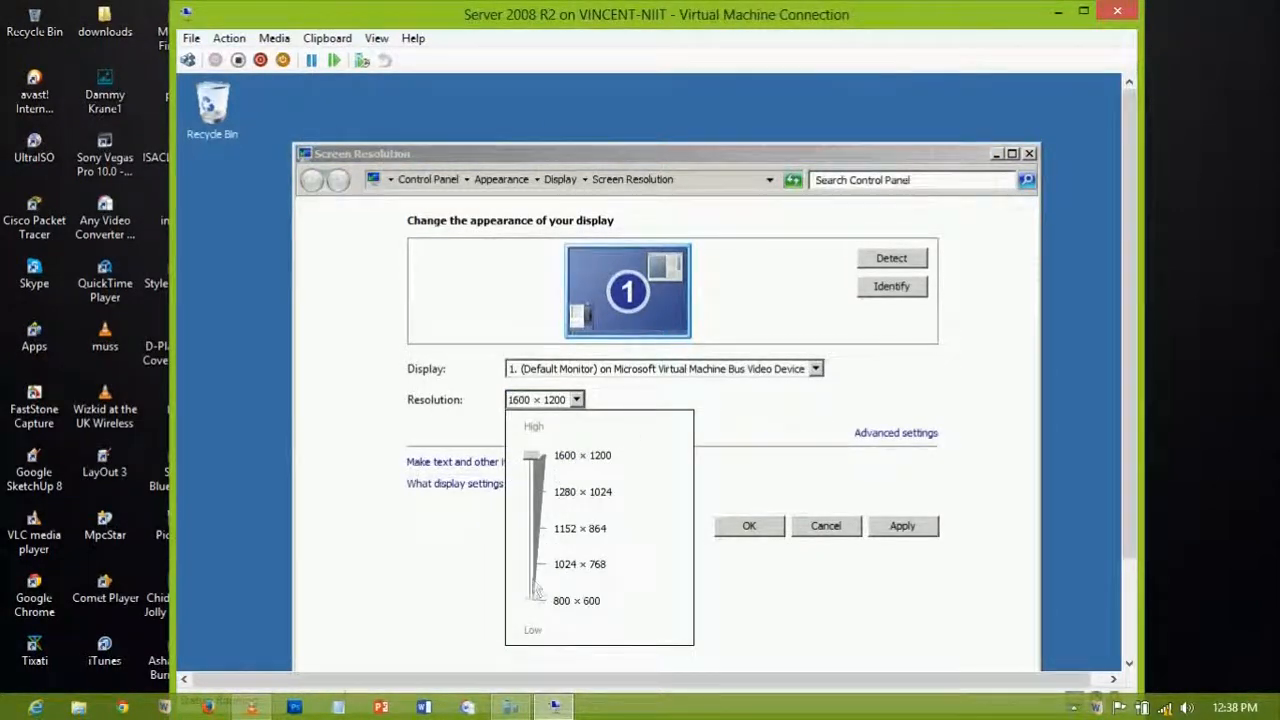
left_click(755, 472)
left_click(828, 540)
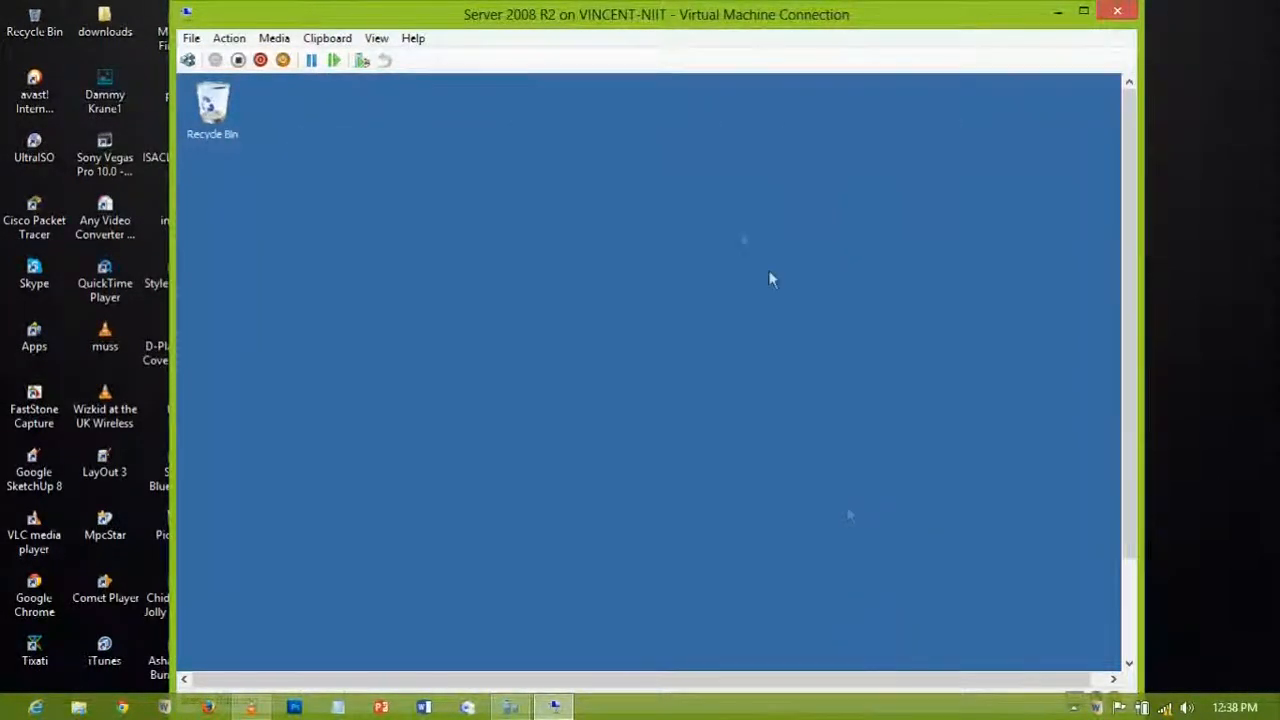
left_click_drag(1127, 179, 1137, 421)
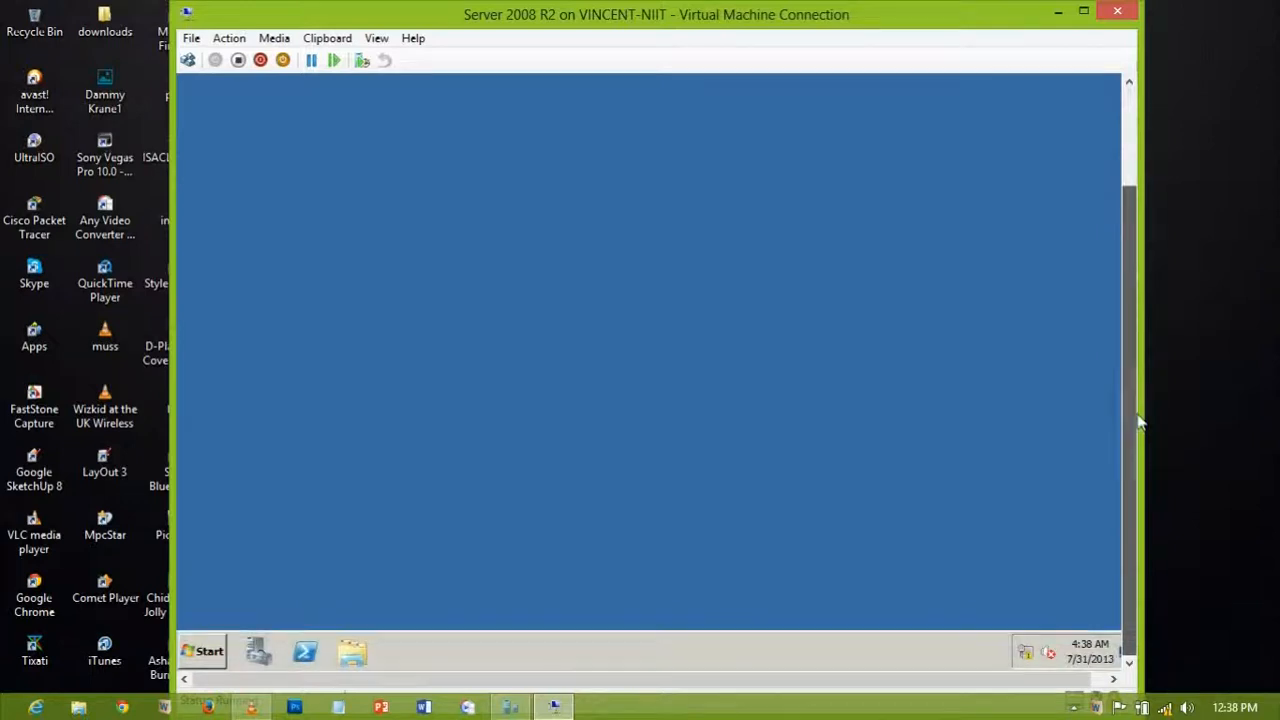
left_click_drag(1123, 467, 1126, 538)
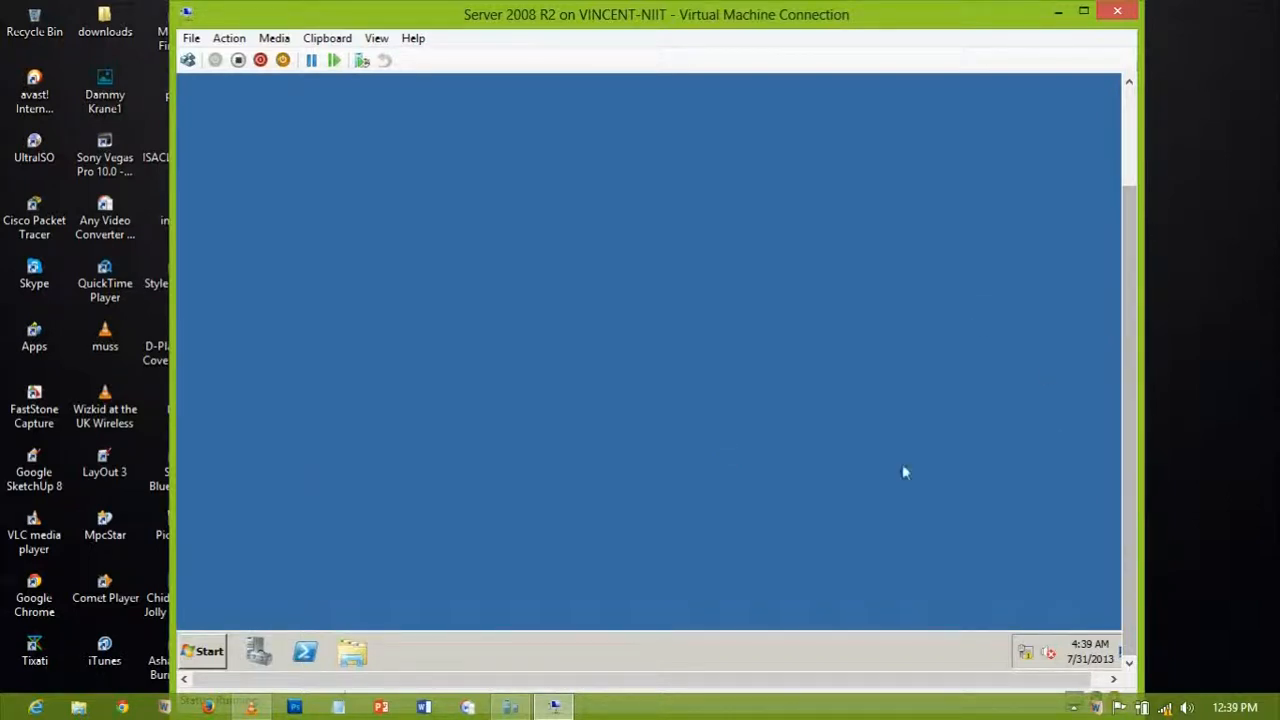
left_click_drag(1128, 450, 1120, 500)
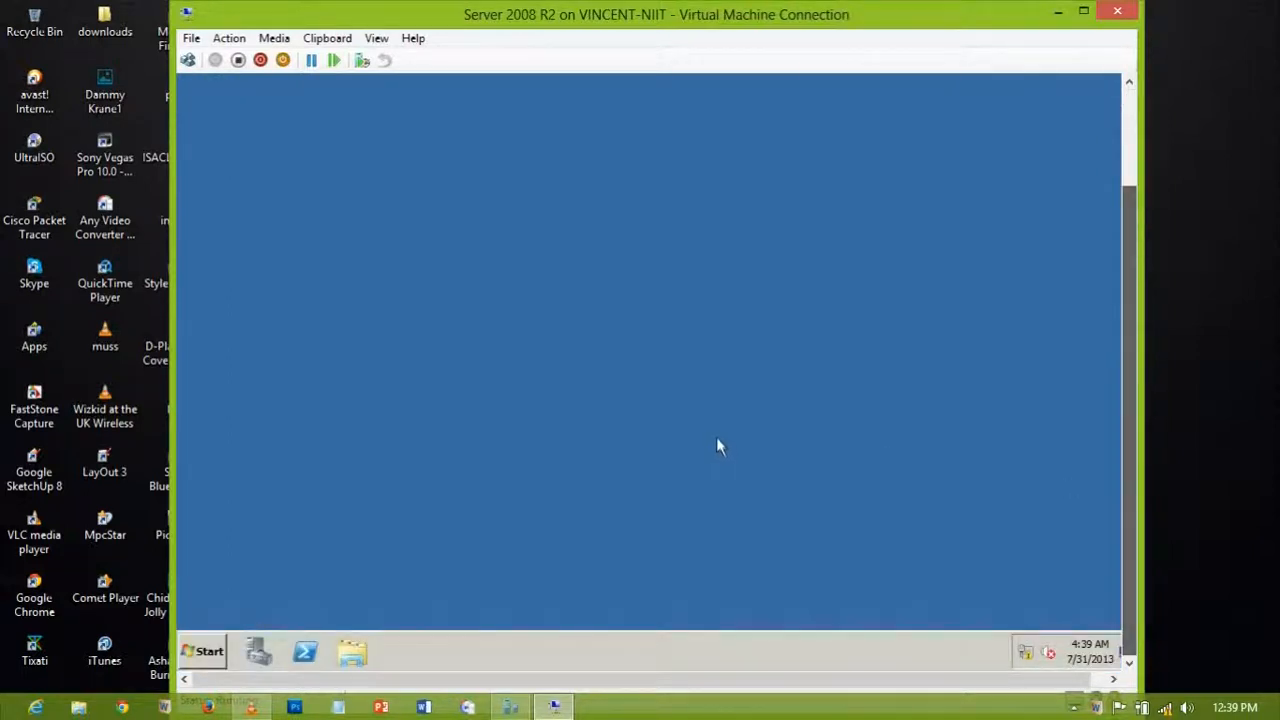